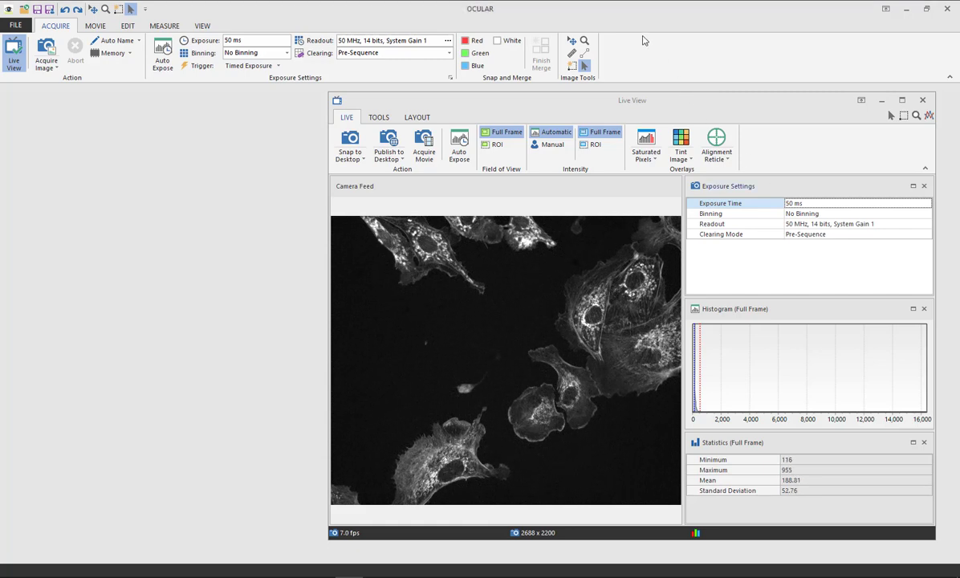
Step: Examine the live view's exposure time, binning and clearing mode options, keeping No Binning and Pre-Sequence
{"action": "left_click", "coordinate": [670, 114]}
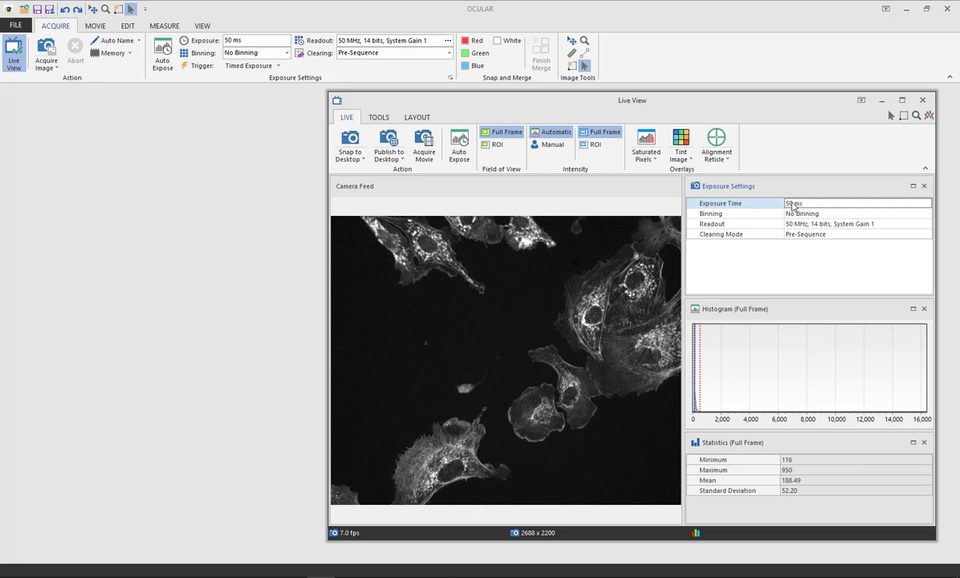
{"action": "left_click", "coordinate": [794, 204]}
{"action": "left_click", "coordinate": [807, 214]}
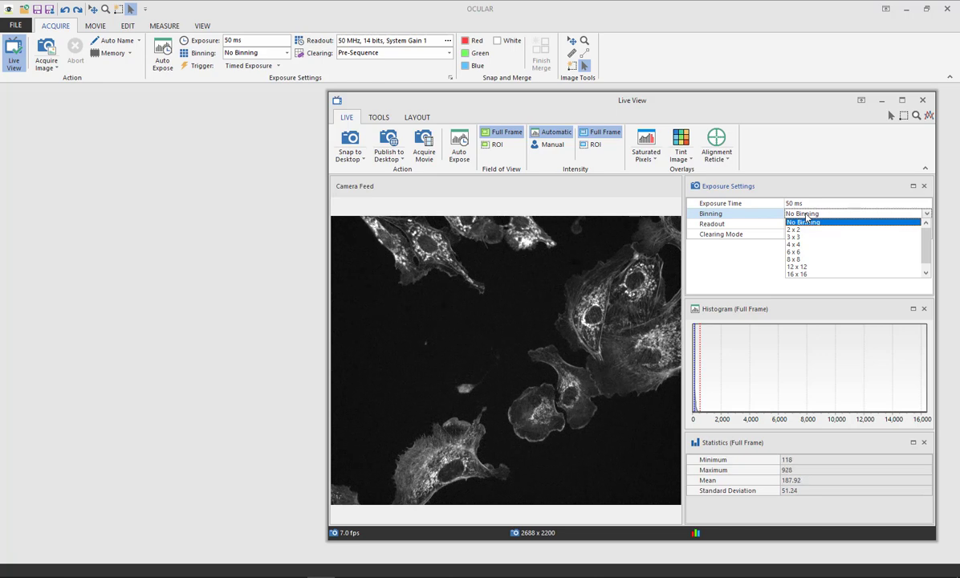
{"action": "left_click", "coordinate": [806, 219]}
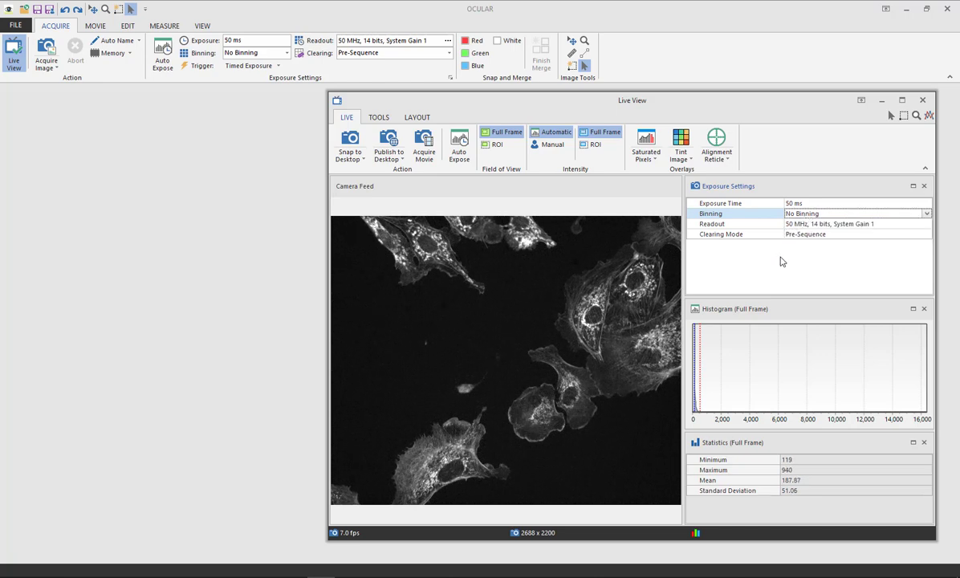
{"action": "left_click", "coordinate": [799, 235]}
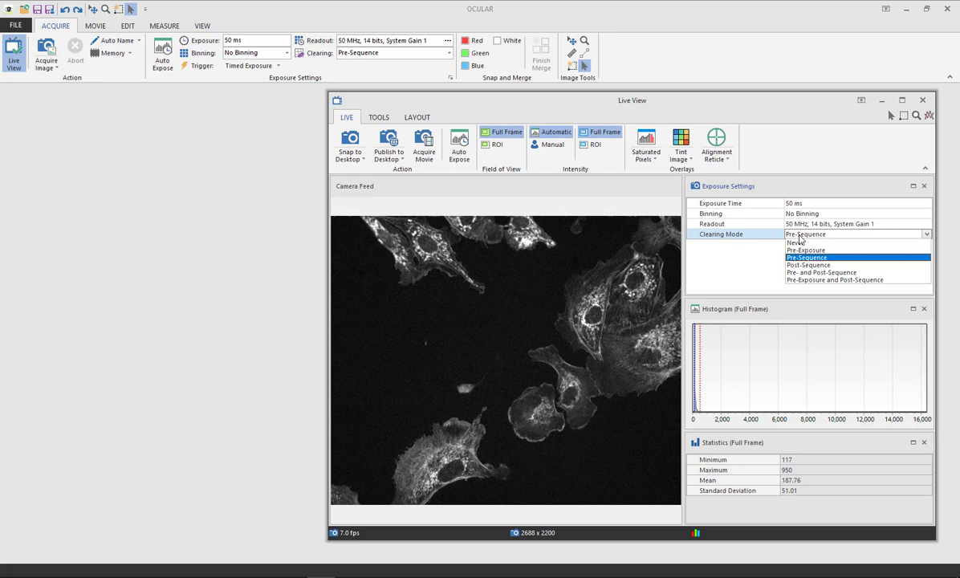
{"action": "left_click", "coordinate": [812, 259]}
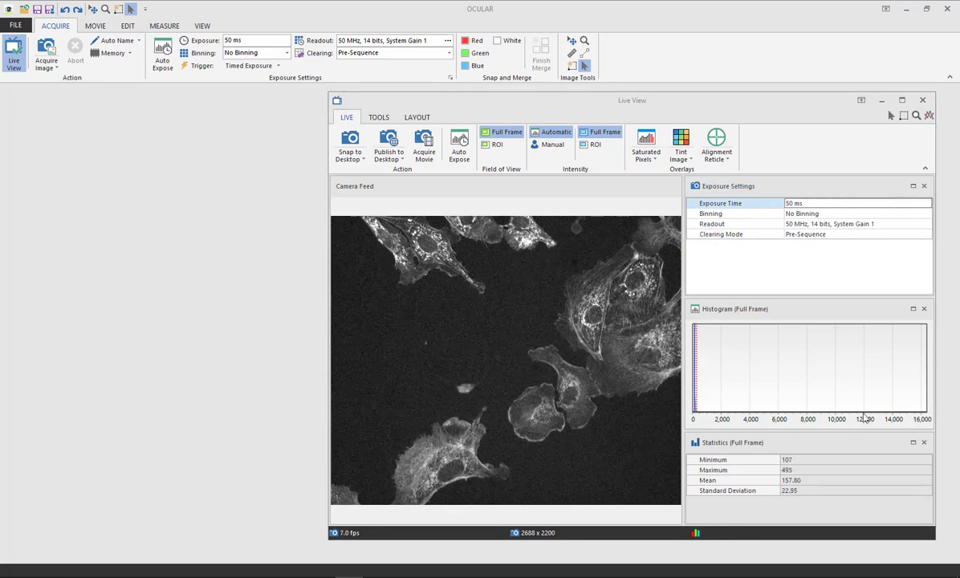
Step: Try a manual display intensity range on the histogram, and return the intensity to Automatic
{"action": "left_click_drag", "start_coordinate": [695, 362], "coordinate": [703, 359]}
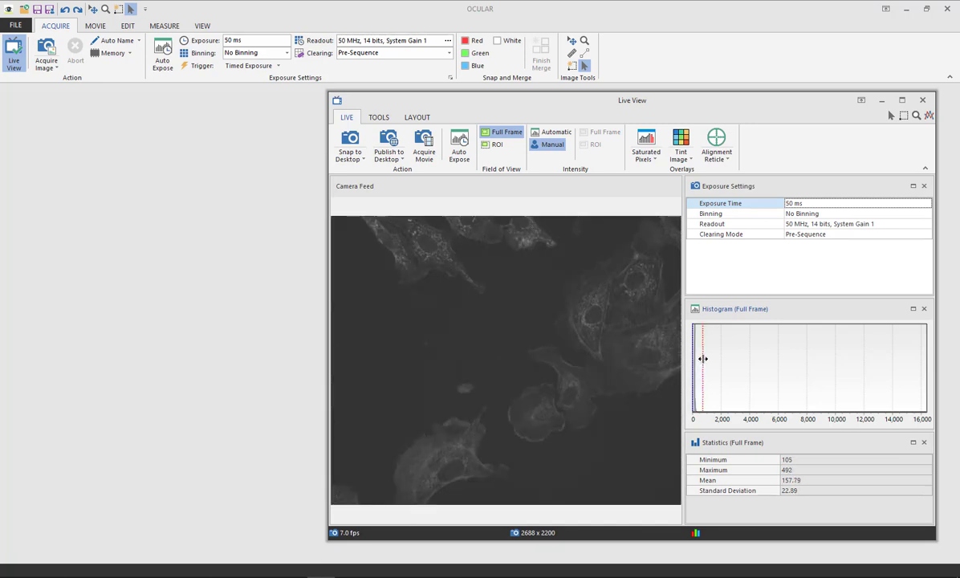
{"action": "left_click", "coordinate": [555, 132]}
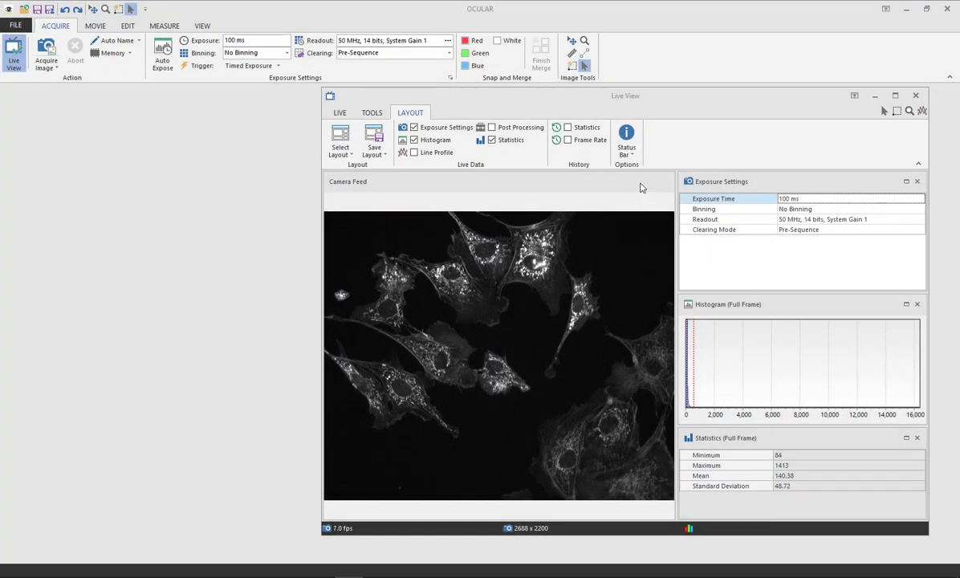
Step: Draw a line profile across the upper cells in the camera feed
{"action": "left_click", "coordinate": [923, 111]}
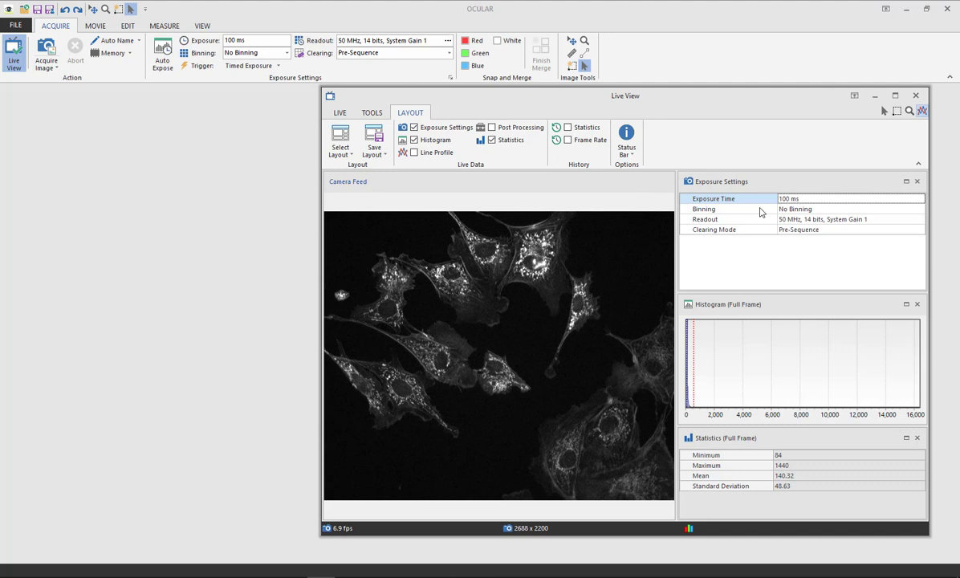
{"action": "left_click_drag", "start_coordinate": [456, 246], "coordinate": [592, 265]}
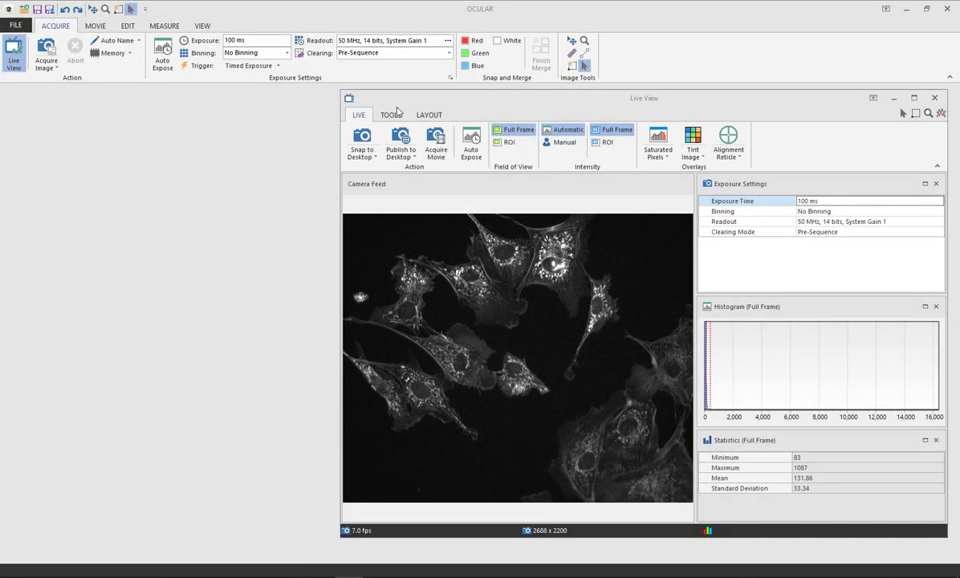
Step: Snap the live image to the desktop and reposition its window beside the live view
{"action": "left_click", "coordinate": [352, 132]}
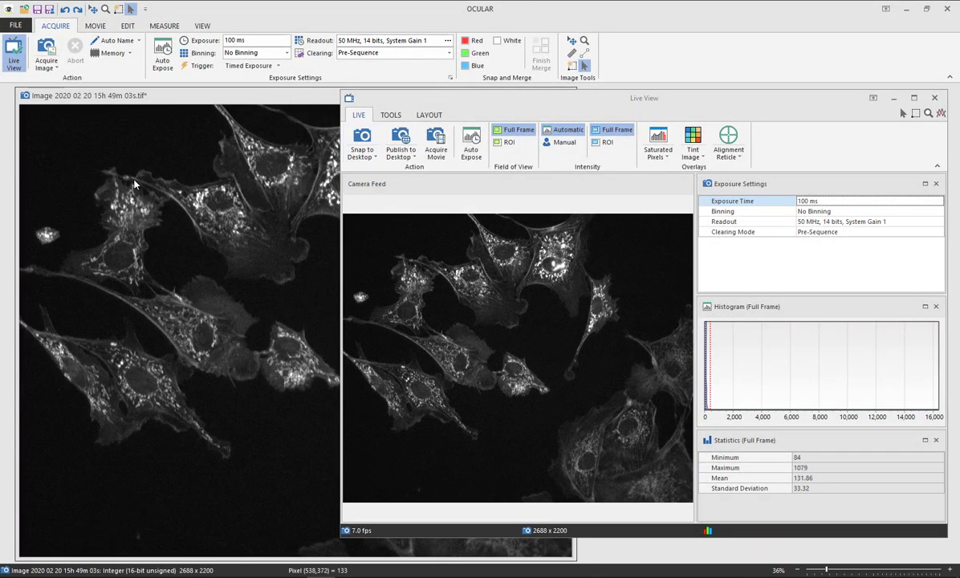
{"action": "mouse_move", "coordinate": [205, 98]}
{"action": "left_mouse_down"}
{"action": "mouse_move", "coordinate": [178, 93]}
{"action": "mouse_move", "coordinate": [194, 96]}
{"action": "left_mouse_up"}
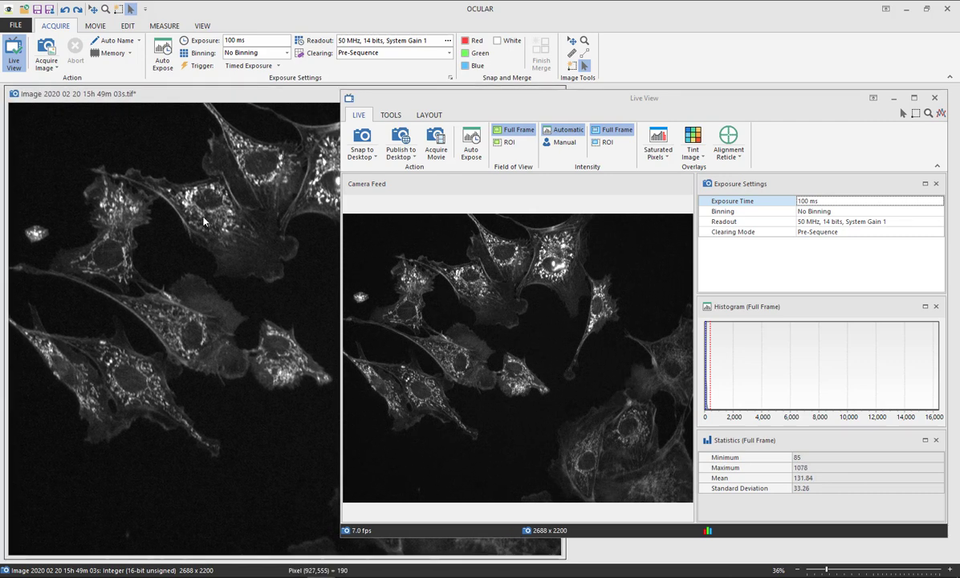
Step: Examine the file formats offered for saving the snapped image, and cancel the save
{"action": "right_click", "coordinate": [207, 217]}
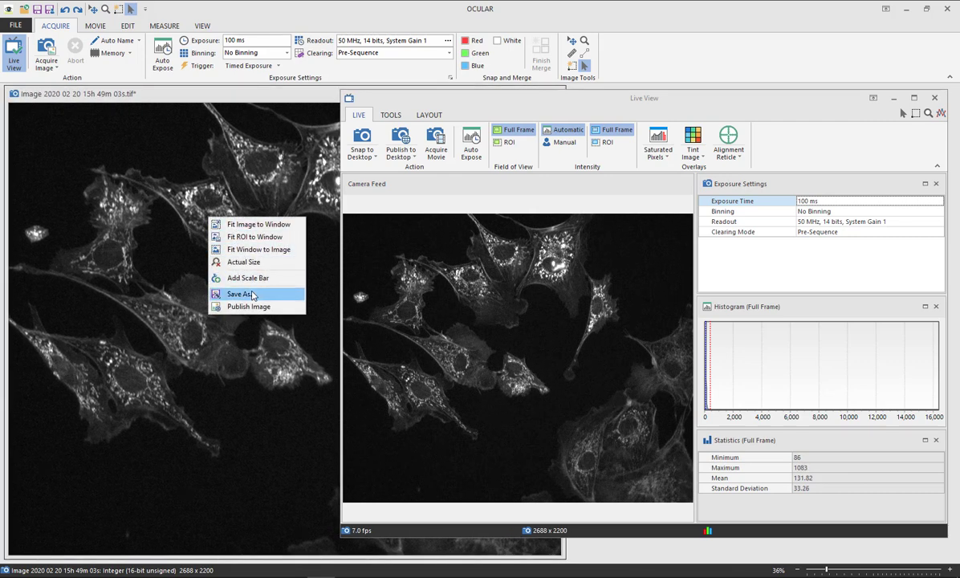
{"action": "left_click", "coordinate": [241, 294]}
{"action": "left_click", "coordinate": [406, 381]}
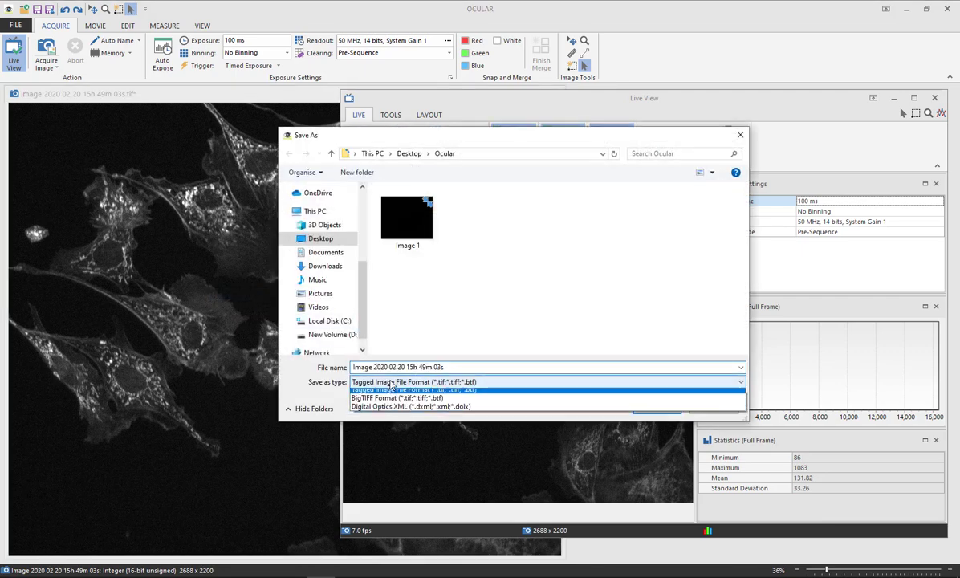
{"action": "left_click", "coordinate": [365, 390]}
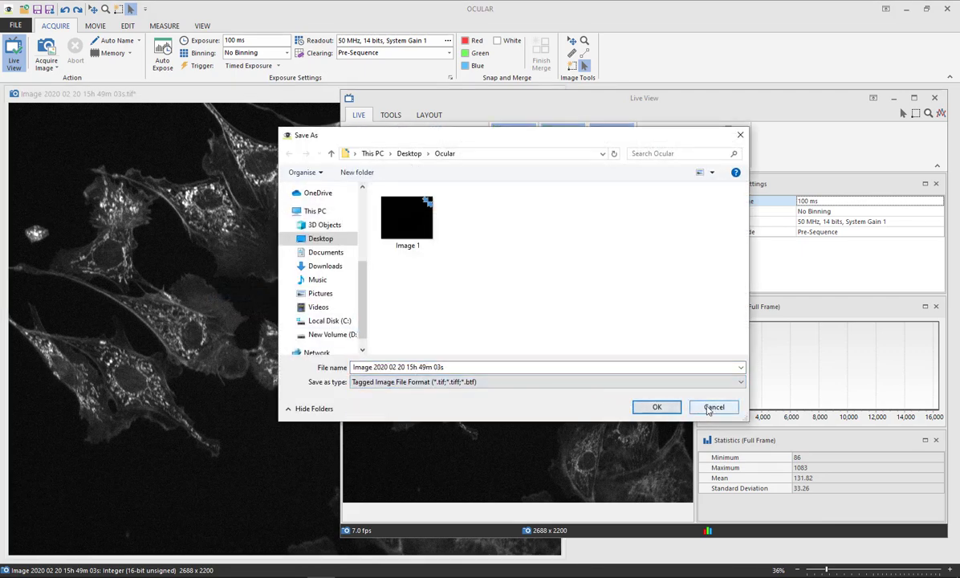
{"action": "left_click", "coordinate": [710, 407]}
Step: Start a Snap to Folder of the live image, examine its file formats, and cancel
{"action": "left_click", "coordinate": [363, 157]}
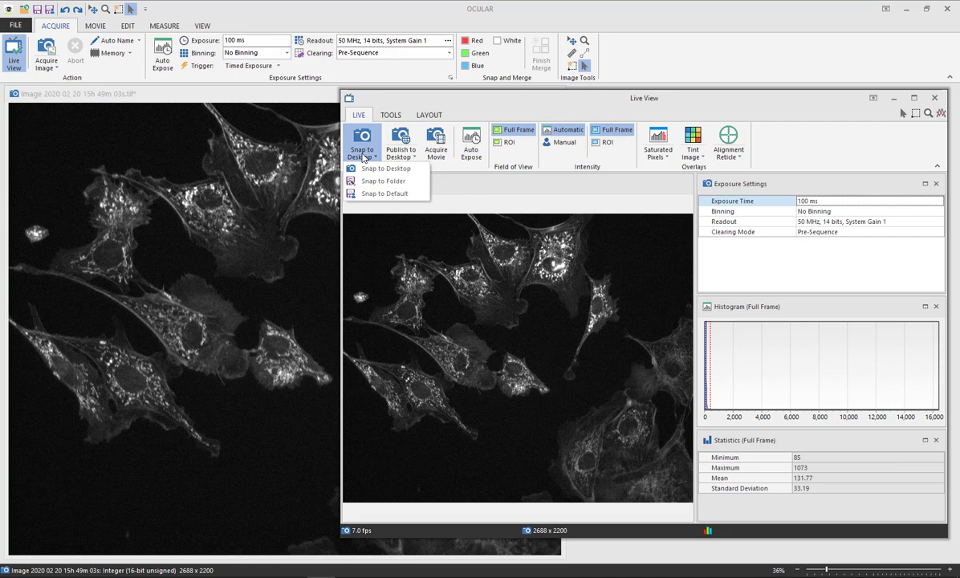
{"action": "left_click", "coordinate": [363, 178]}
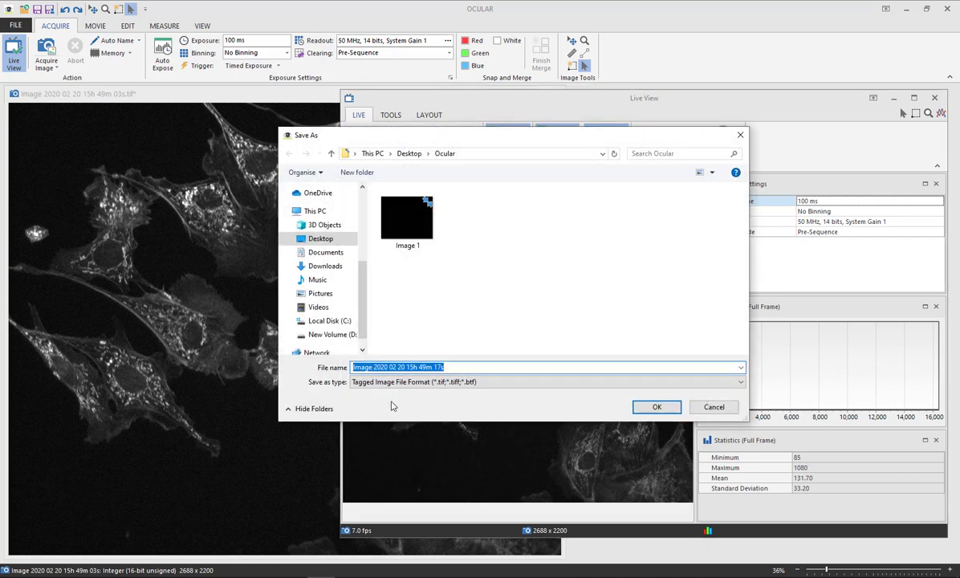
{"action": "left_click", "coordinate": [392, 382]}
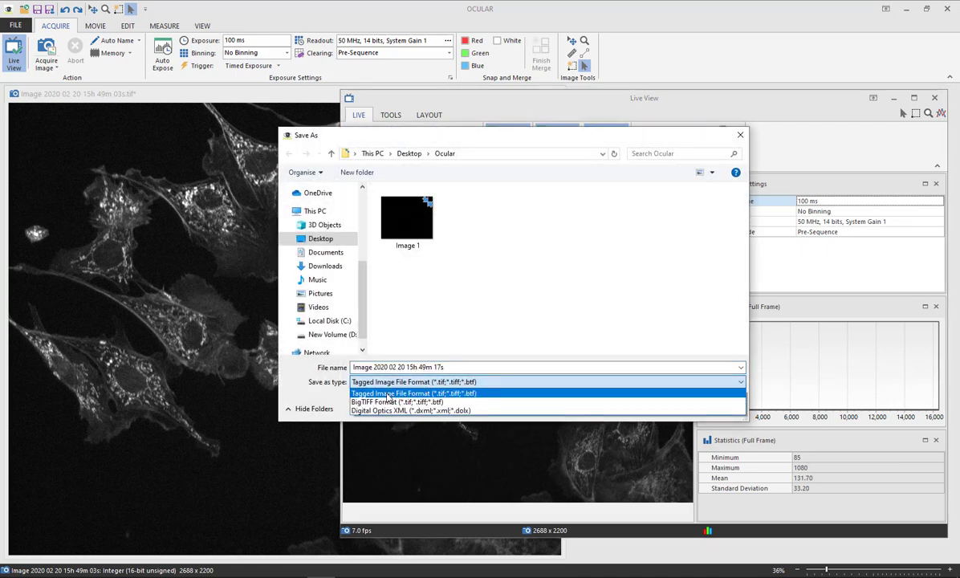
{"action": "left_click", "coordinate": [388, 393]}
{"action": "left_click", "coordinate": [707, 406]}
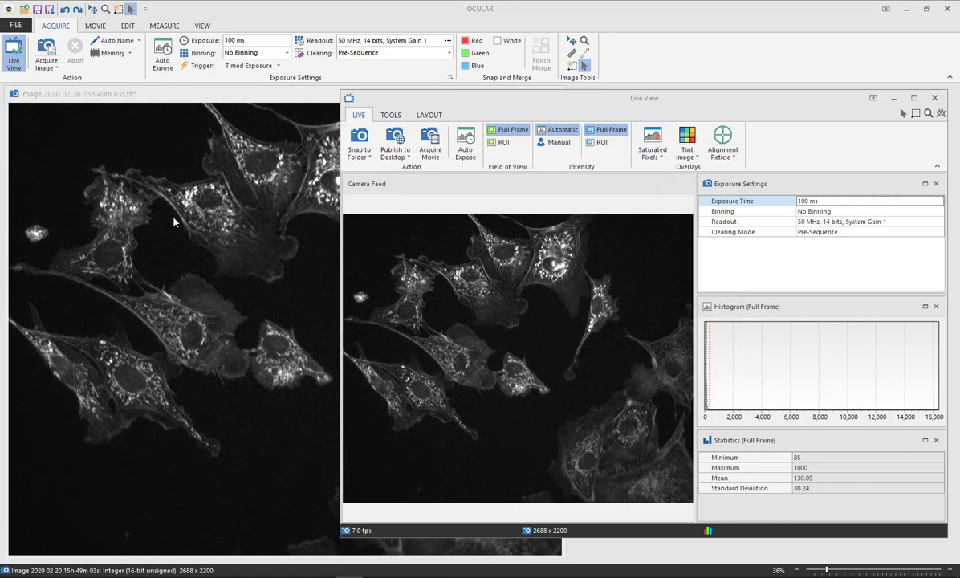
Step: Publish a copy of the snapped image
{"action": "right_click", "coordinate": [204, 228]}
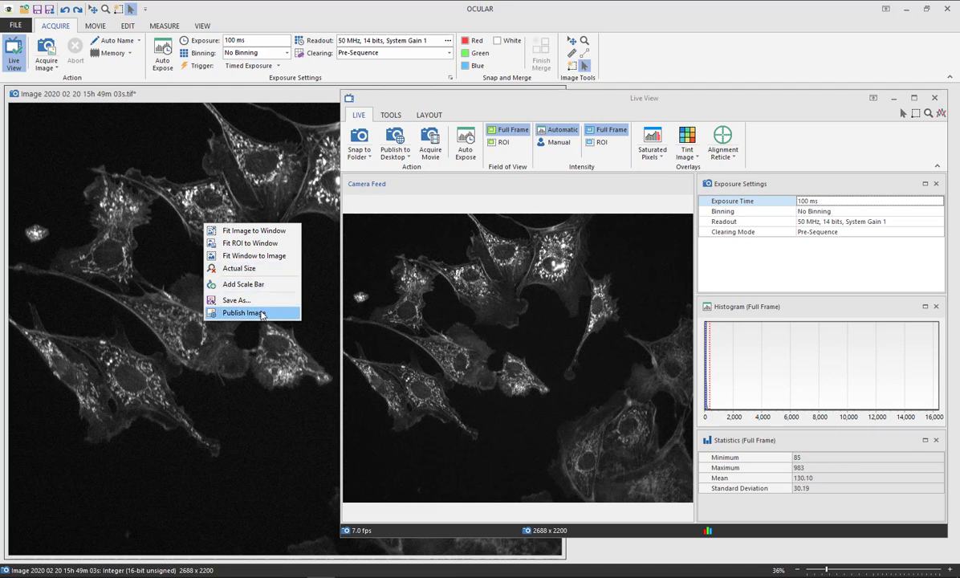
{"action": "left_click", "coordinate": [244, 313]}
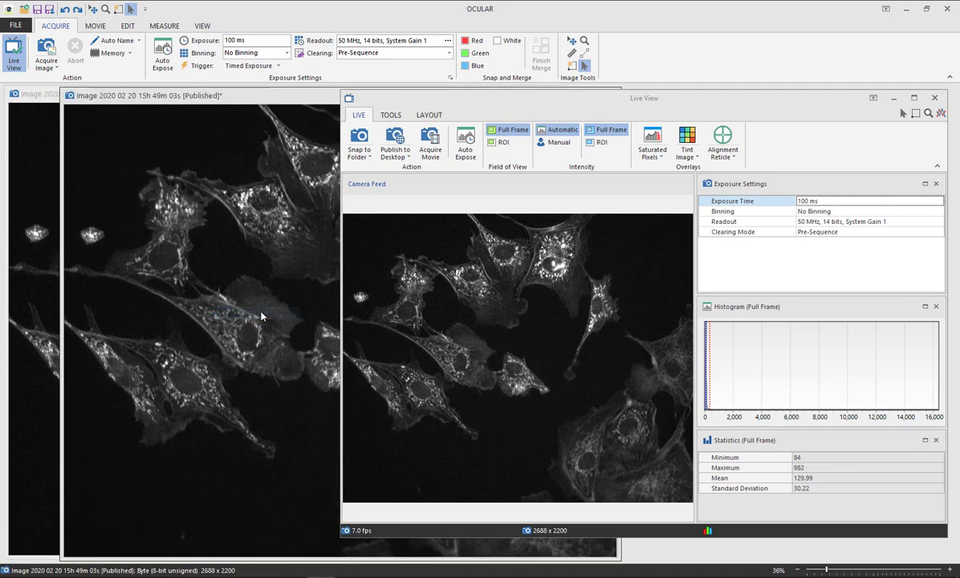
Step: Examine the save formats of the published image, choosing JPEG File Interchange Format, and cancel the save
{"action": "right_click", "coordinate": [200, 285]}
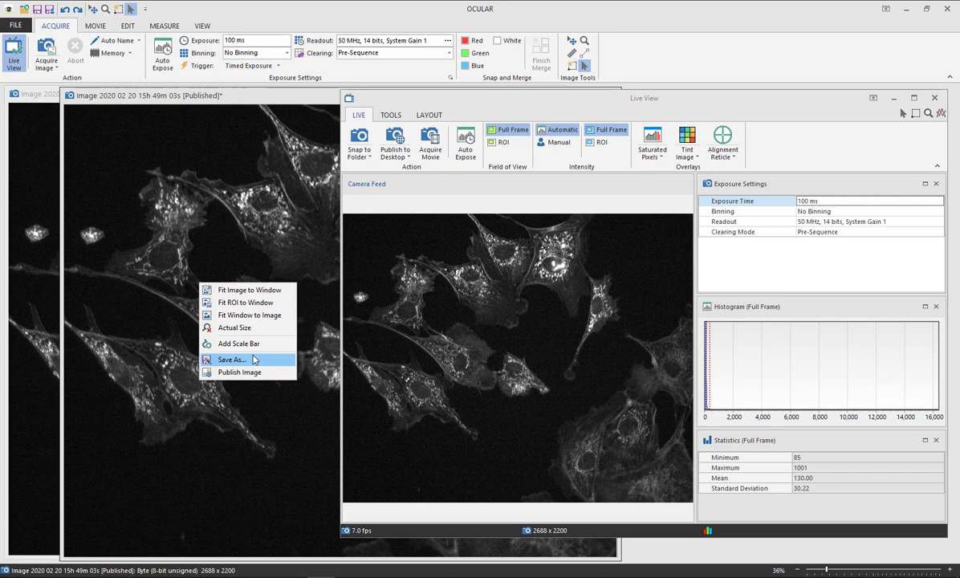
{"action": "left_click", "coordinate": [239, 360]}
{"action": "left_click", "coordinate": [377, 382]}
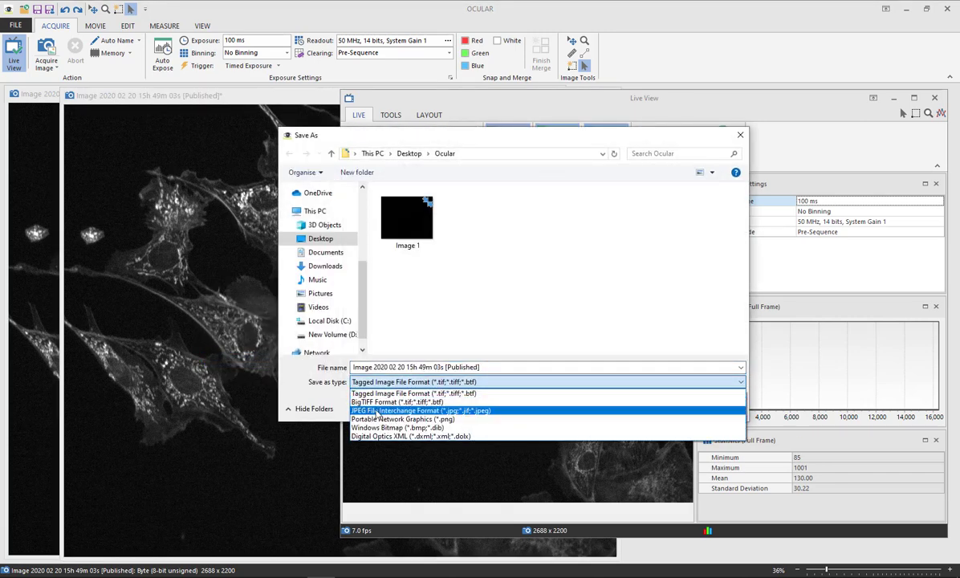
{"action": "left_click", "coordinate": [377, 410]}
{"action": "left_click", "coordinate": [702, 410]}
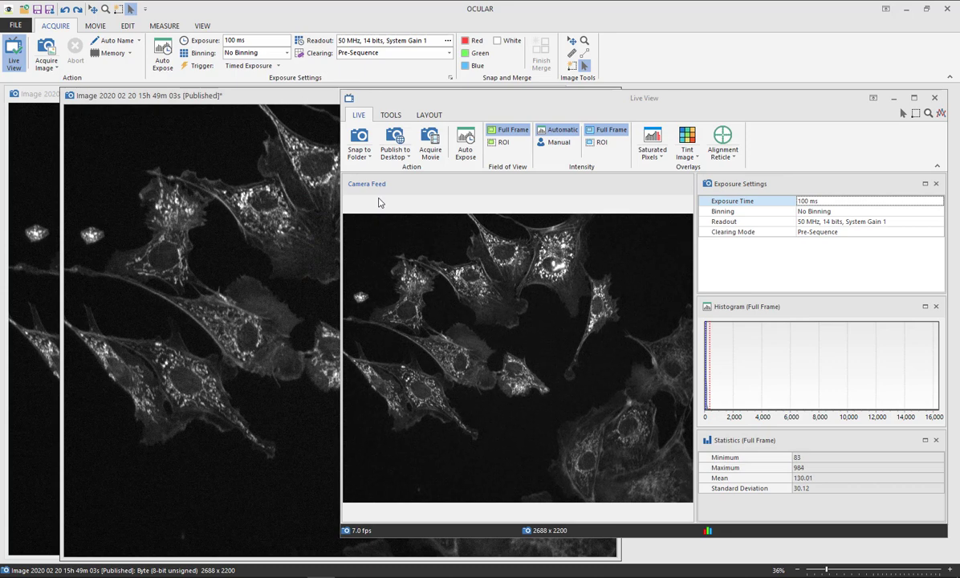
Step: Publish the live image to a folder with JPEG File Interchange Format as the file type
{"action": "left_click", "coordinate": [394, 157]}
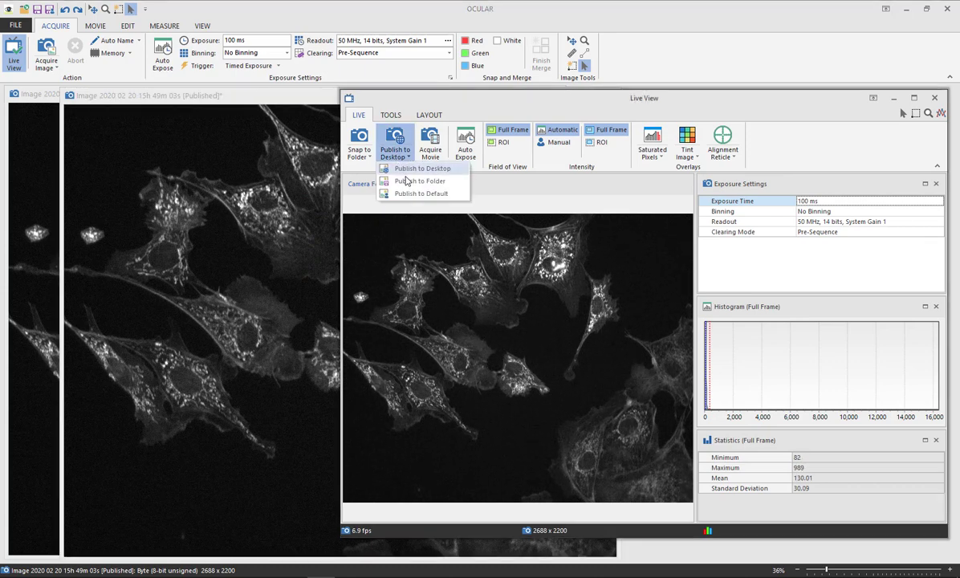
{"action": "left_click", "coordinate": [407, 181]}
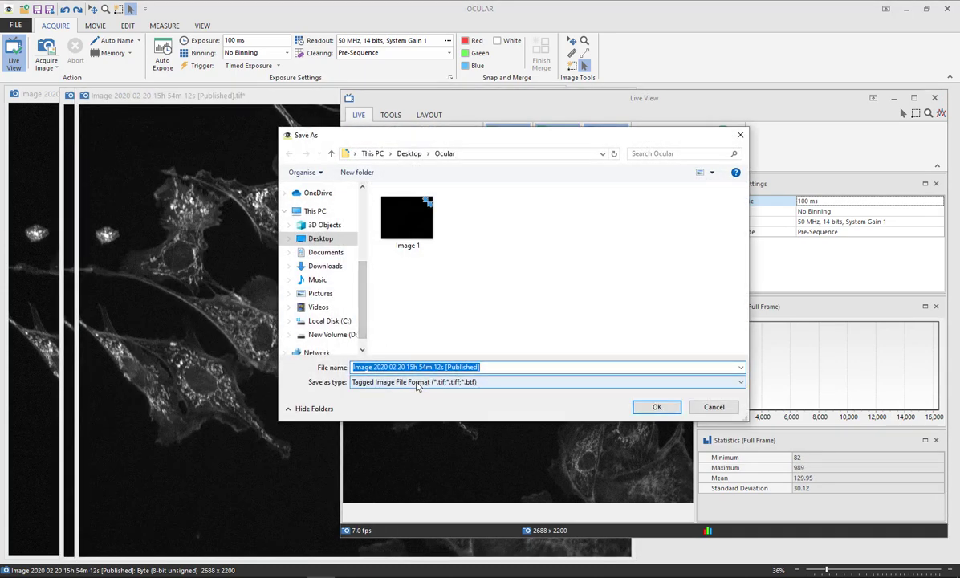
{"action": "left_click", "coordinate": [383, 381]}
{"action": "left_click", "coordinate": [383, 412]}
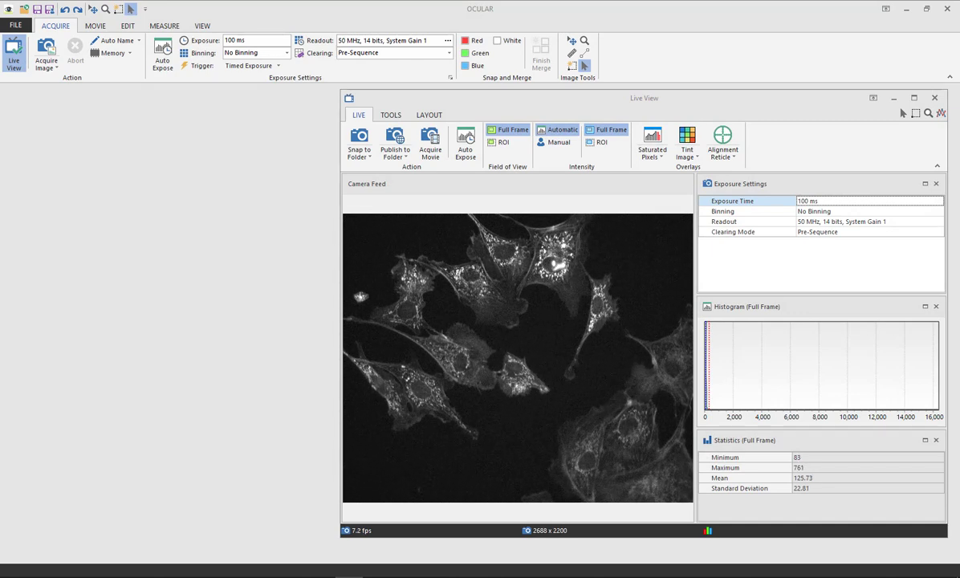
Step: Restrict the field of view to a region of about 1009 x 830 pixels drawn around the upper central cells
{"action": "left_click", "coordinate": [502, 145]}
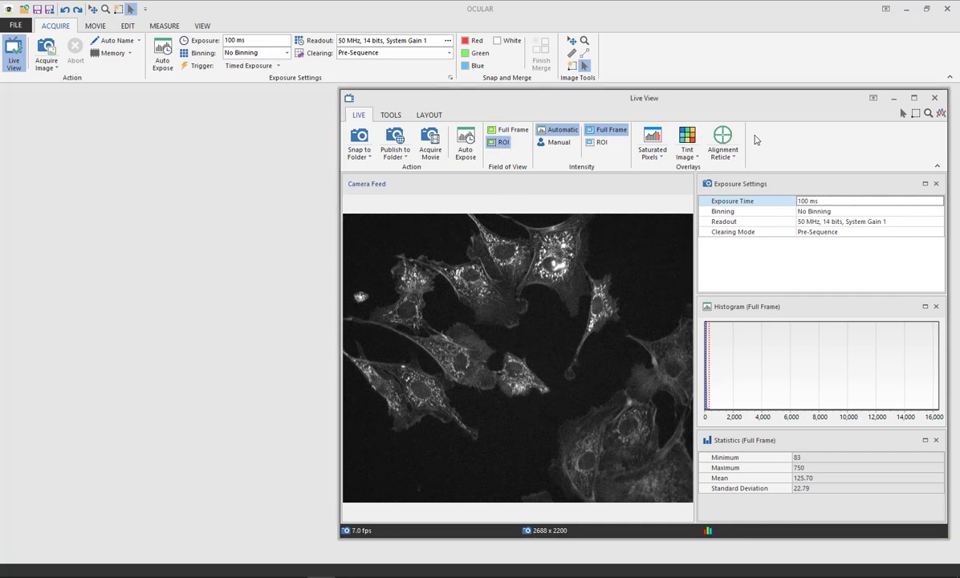
{"action": "left_click", "coordinate": [915, 115]}
{"action": "left_click_drag", "start_coordinate": [434, 235], "coordinate": [566, 344]}
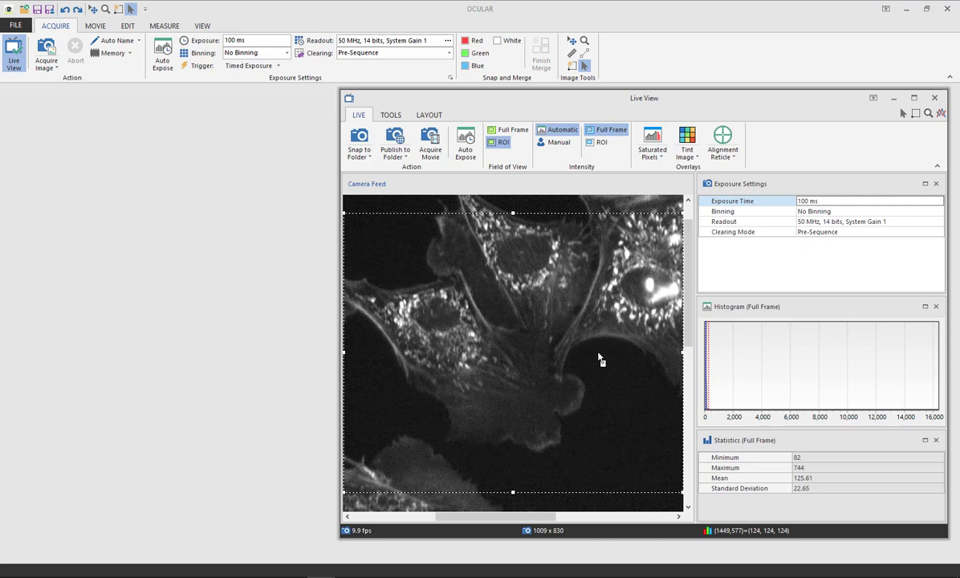
Step: Return the live view's field of view to Full Frame
{"action": "left_click", "coordinate": [505, 130]}
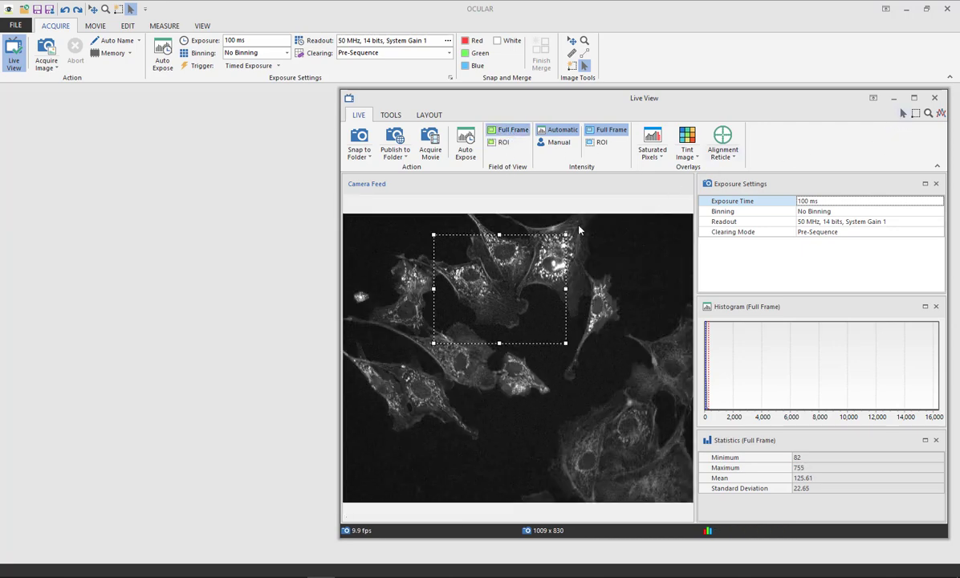
{"action": "left_click_drag", "start_coordinate": [551, 235], "coordinate": [550, 237]}
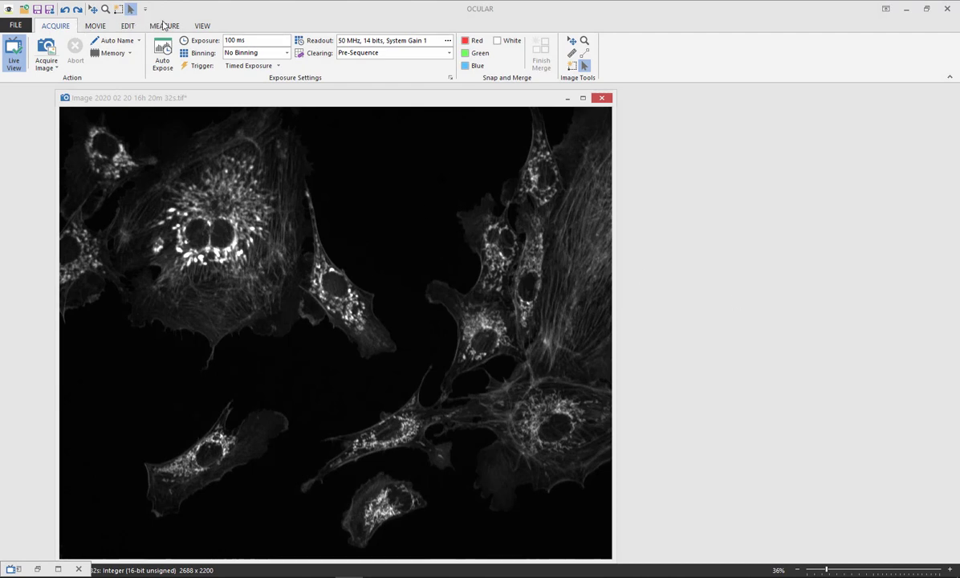
Step: Review the configured objective lenses and their magnifications, and close the setup
{"action": "left_click", "coordinate": [157, 26]}
{"action": "left_click", "coordinate": [25, 66]}
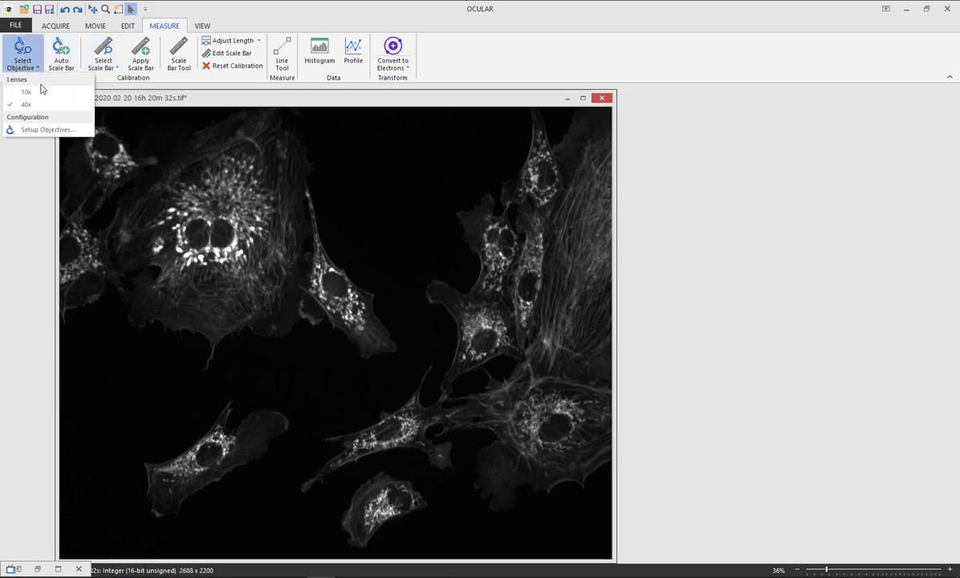
{"action": "left_click", "coordinate": [54, 126]}
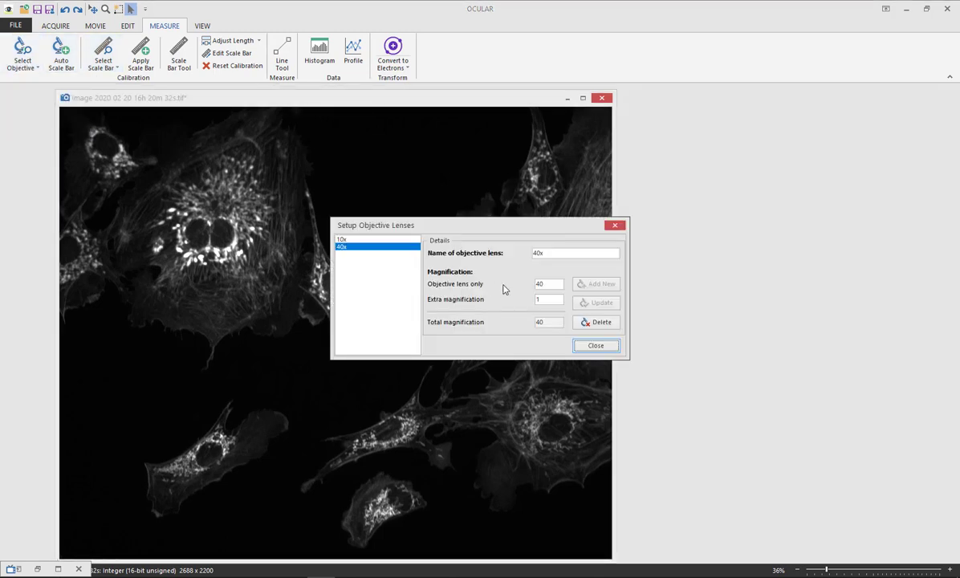
{"action": "left_click", "coordinate": [594, 346]}
Step: Select the 40x objective and add an automatic scale bar to the captured image
{"action": "left_click", "coordinate": [23, 64]}
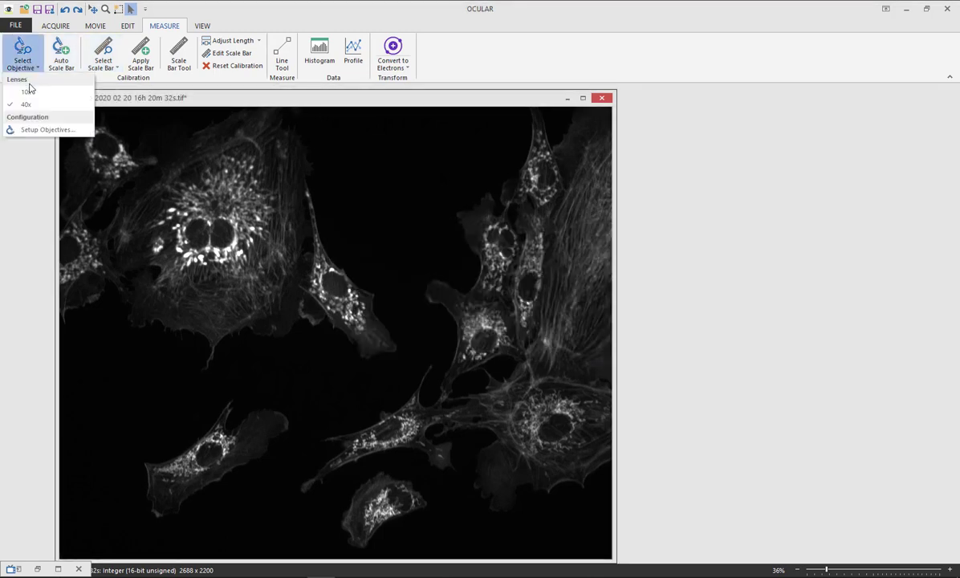
{"action": "left_click", "coordinate": [35, 109]}
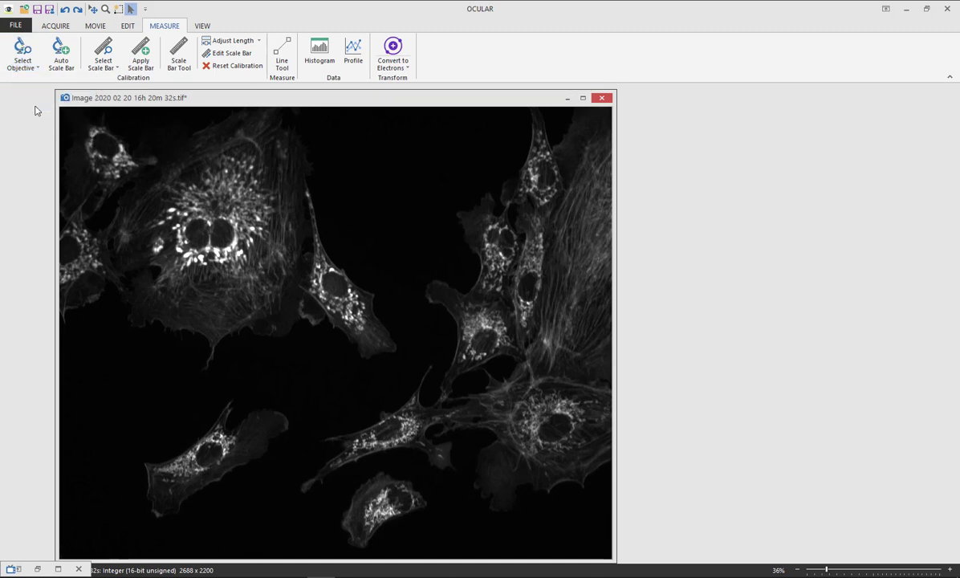
{"action": "left_click", "coordinate": [68, 67]}
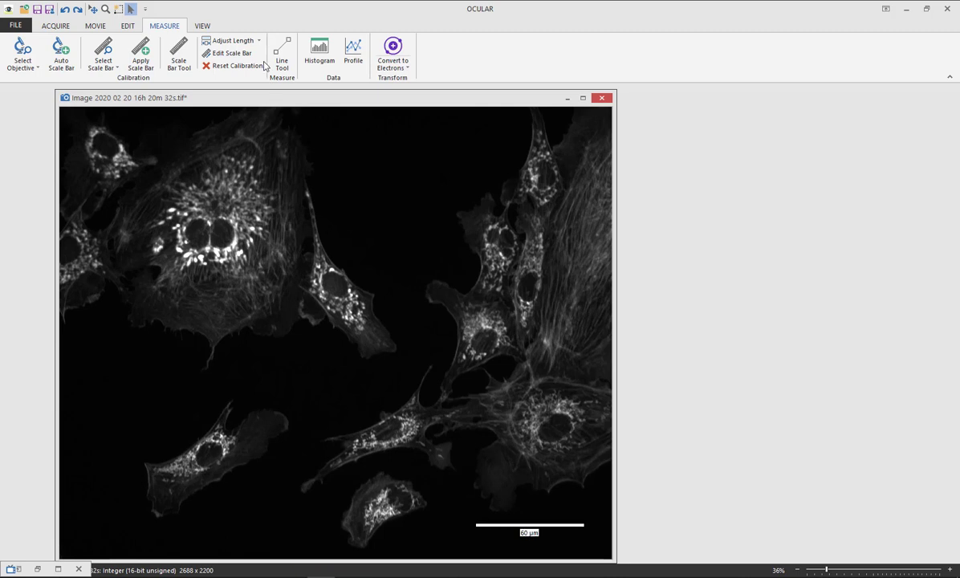
Step: Set the scale bar's length to 50 µm and its position to Top Left on the captured image
{"action": "left_click", "coordinate": [237, 44]}
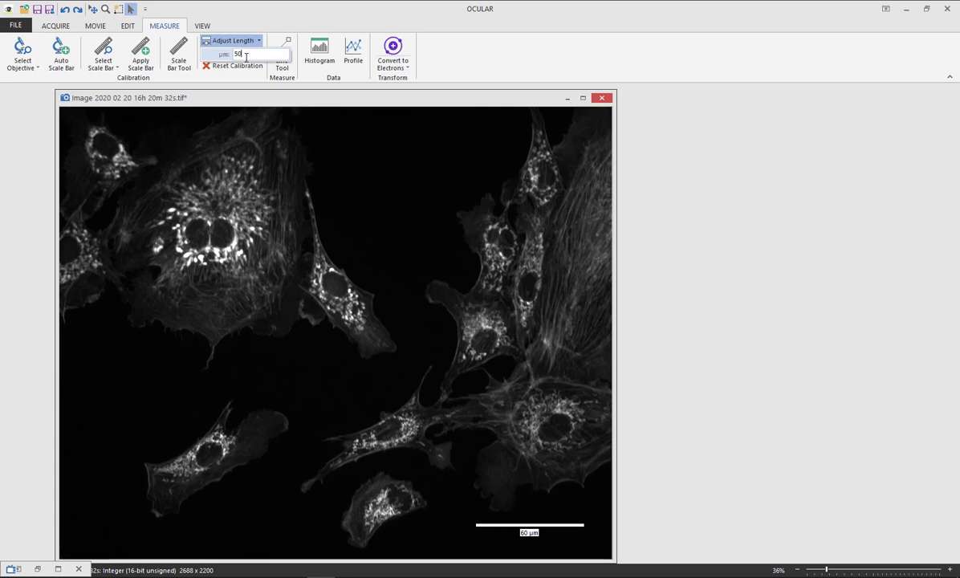
{"action": "key", "text": "Return"}
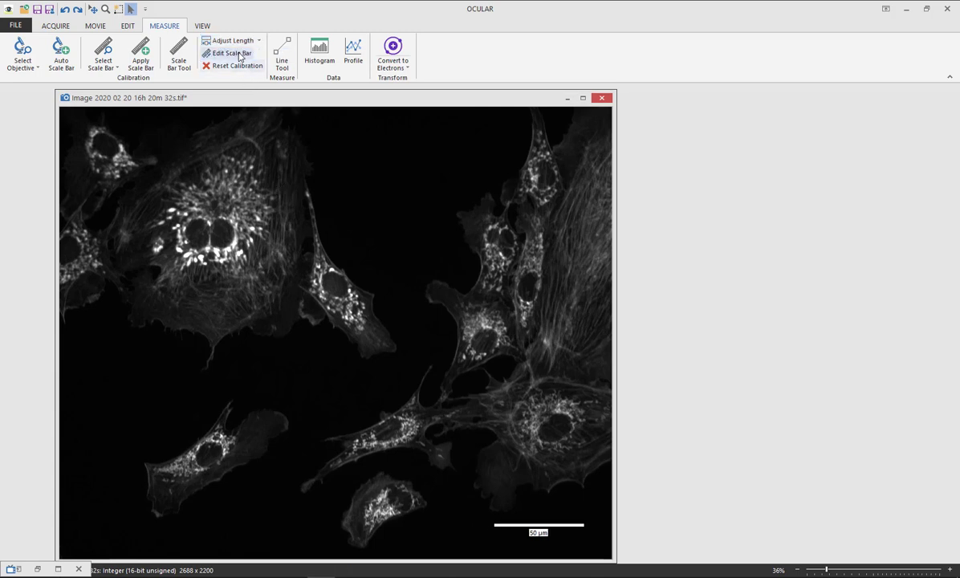
{"action": "left_click", "coordinate": [239, 54]}
{"action": "left_click", "coordinate": [393, 260]}
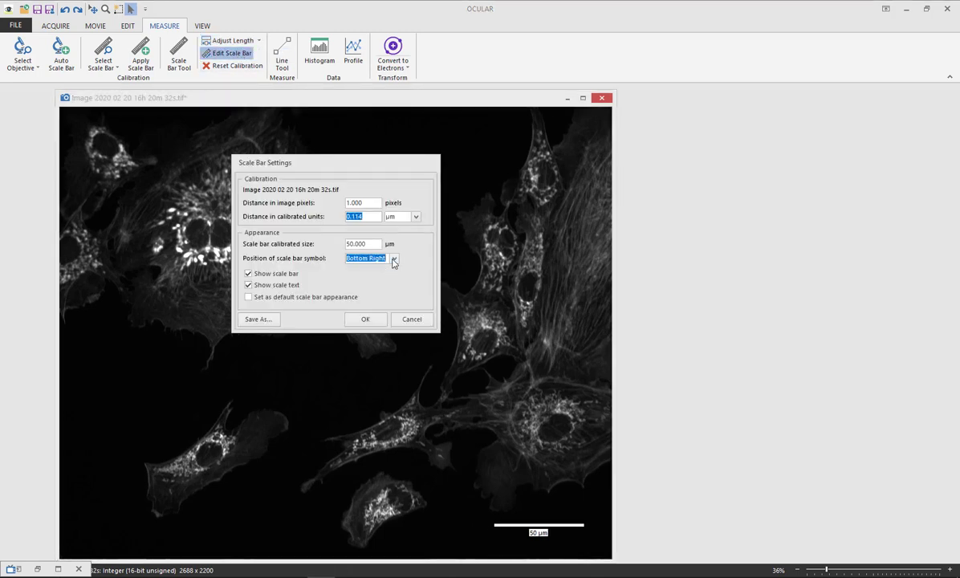
{"action": "left_click", "coordinate": [393, 259]}
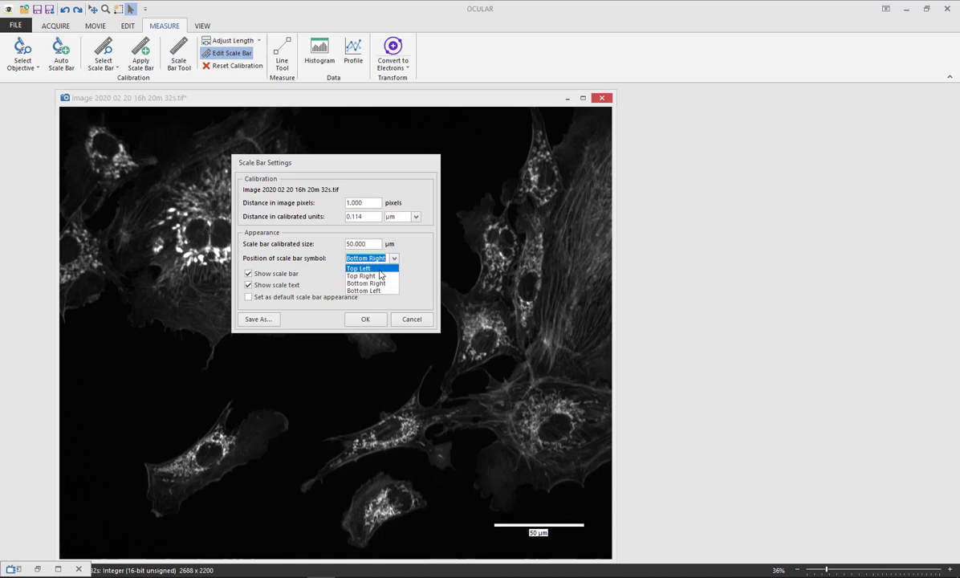
{"action": "left_click", "coordinate": [377, 283]}
{"action": "left_click", "coordinate": [365, 318]}
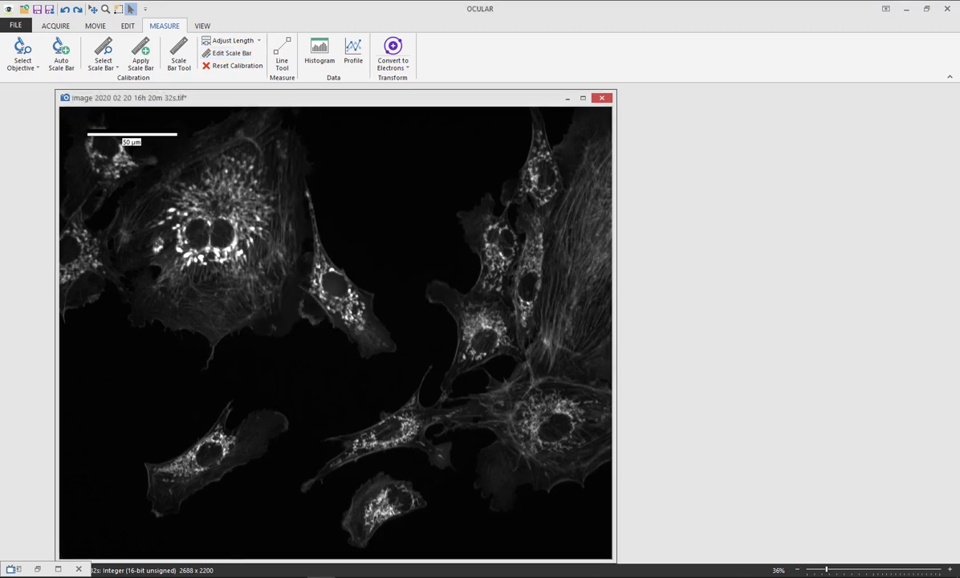
Step: Measure diagonally across the elongated cell near the image centre with the Line Tool
{"action": "left_click", "coordinate": [955, 270]}
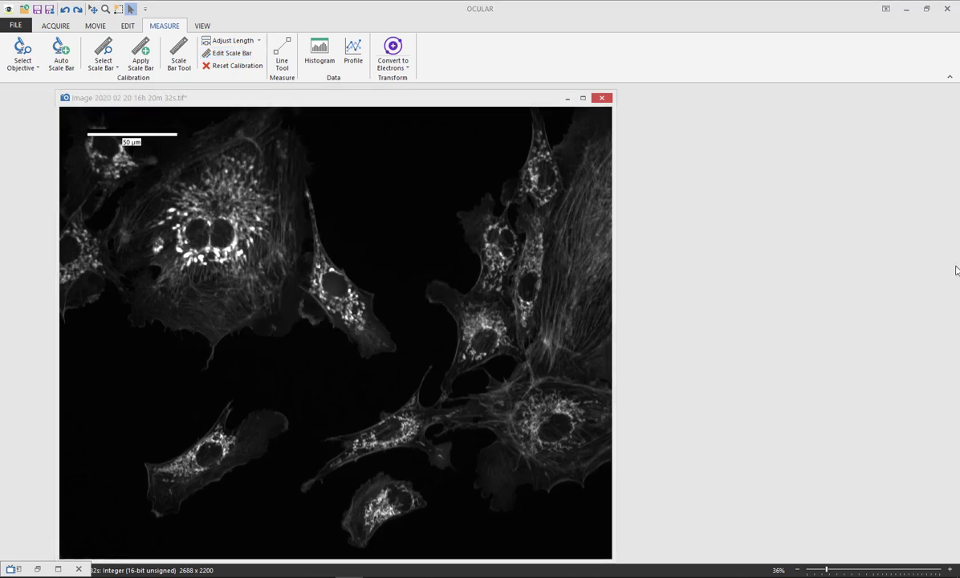
{"action": "left_click", "coordinate": [261, 106]}
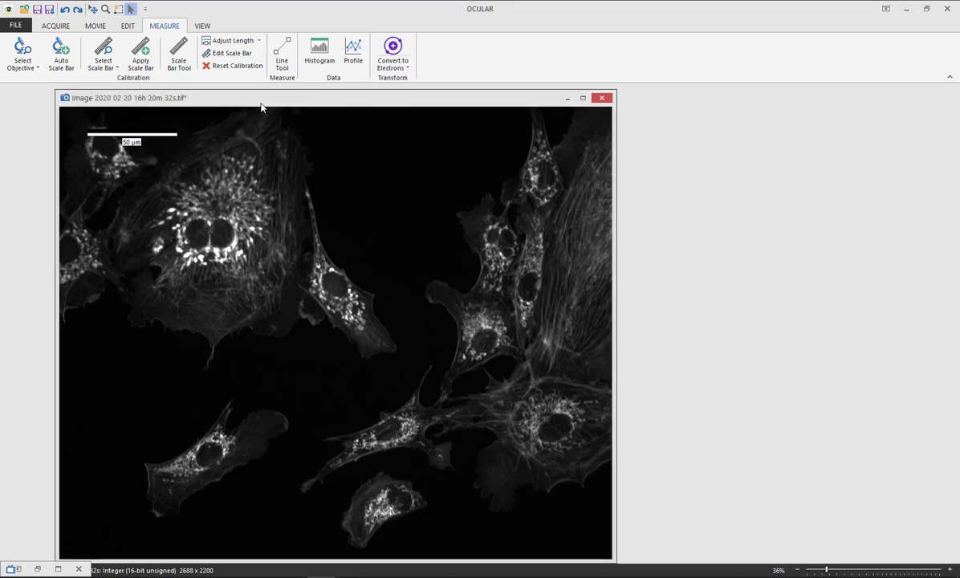
{"action": "left_click", "coordinate": [286, 60]}
{"action": "left_click_drag", "start_coordinate": [311, 265], "coordinate": [382, 350]}
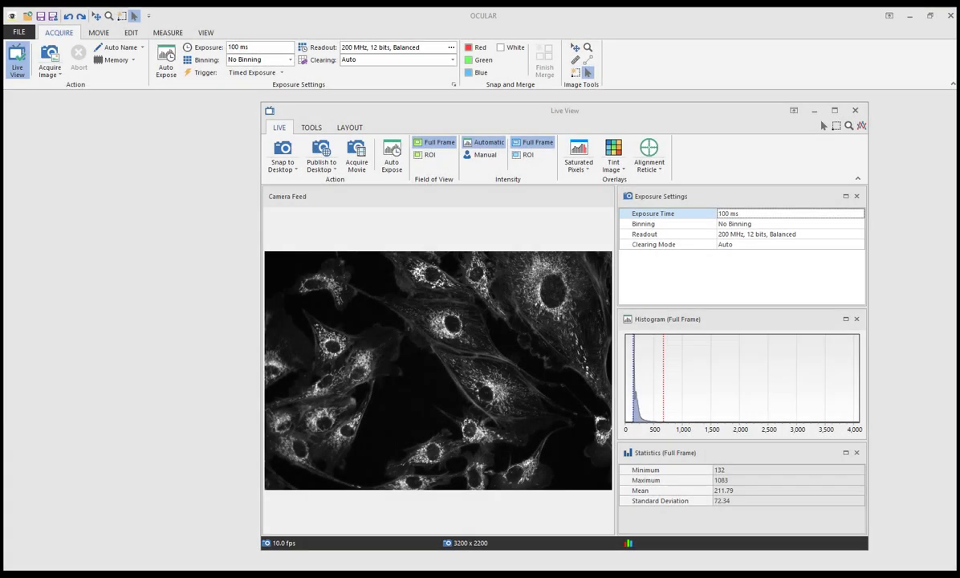
Step: Try a magenta tint on the live camera image, and remove the tint again
{"action": "left_click", "coordinate": [613, 163]}
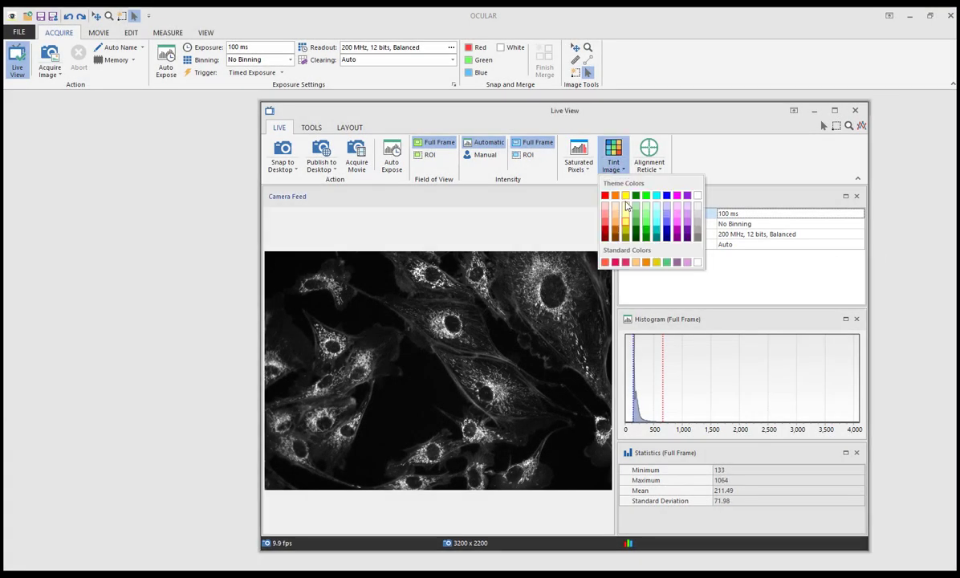
{"action": "left_click", "coordinate": [677, 224]}
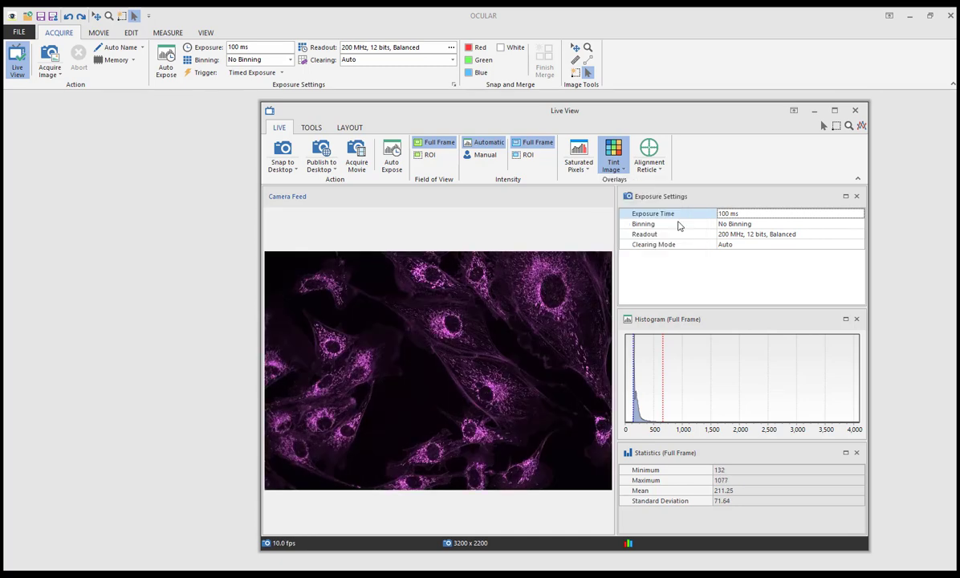
{"action": "left_click", "coordinate": [613, 151]}
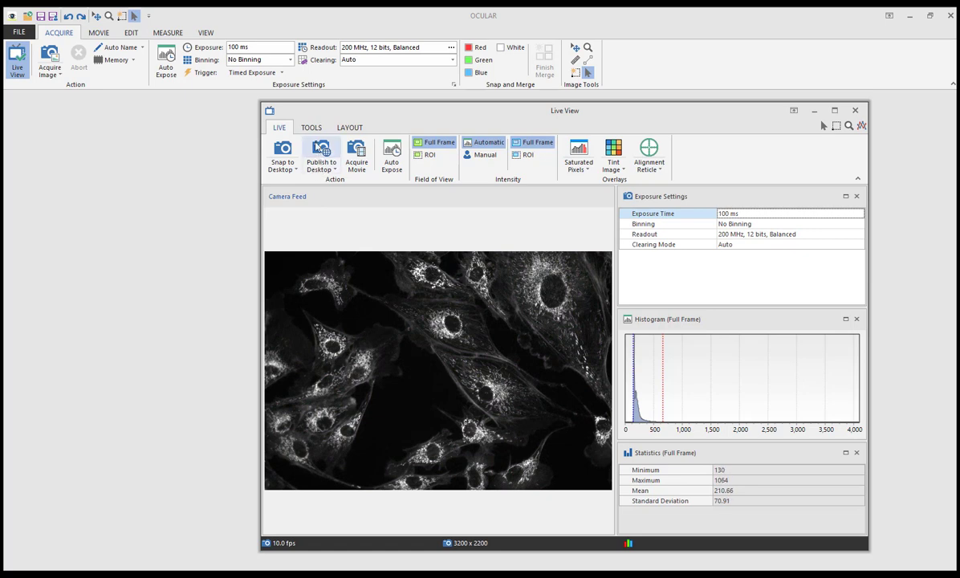
Step: Snap the red, green and blue channels, finish merging them into one color image, and close the live view
{"action": "left_click", "coordinate": [312, 128]}
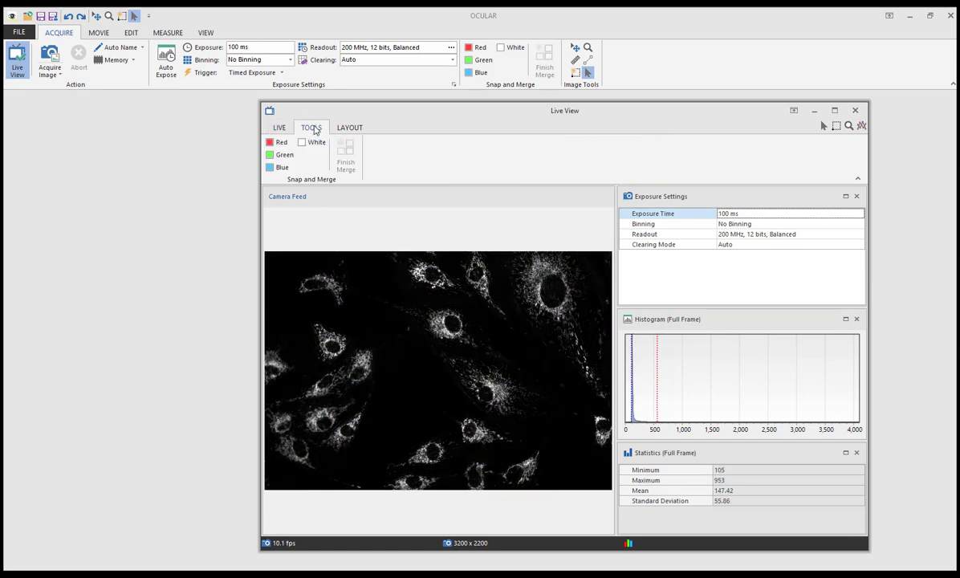
{"action": "left_click", "coordinate": [286, 144]}
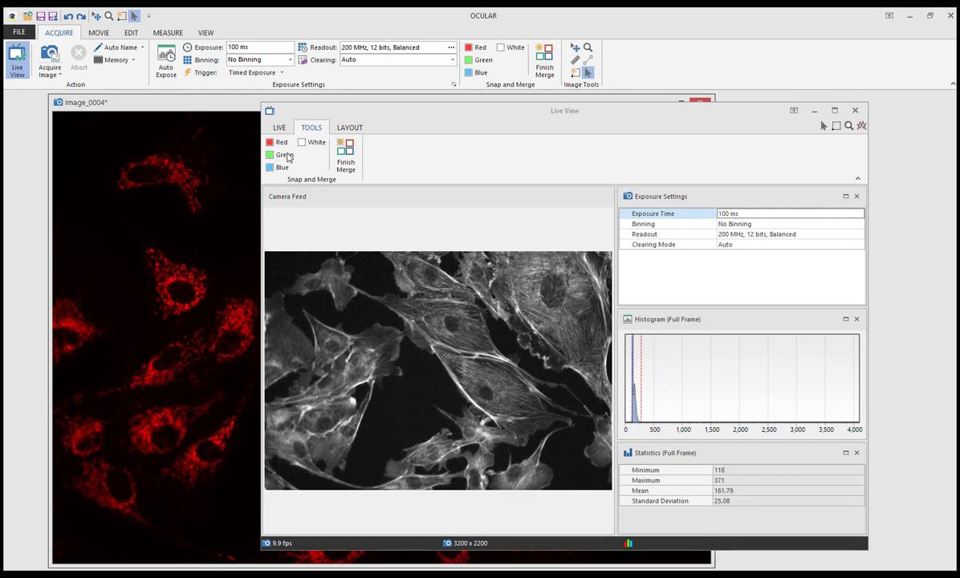
{"action": "left_click", "coordinate": [288, 158]}
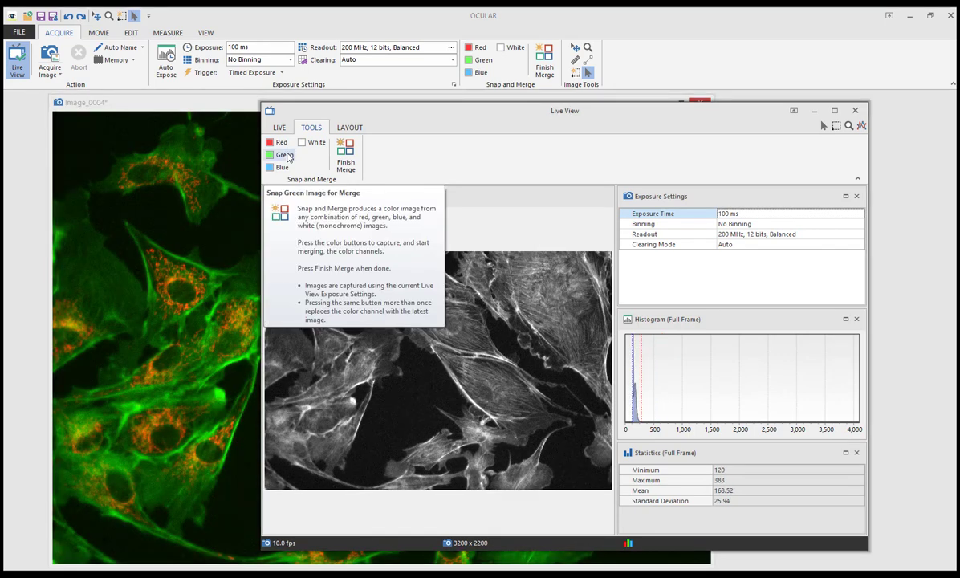
{"action": "left_click", "coordinate": [282, 168]}
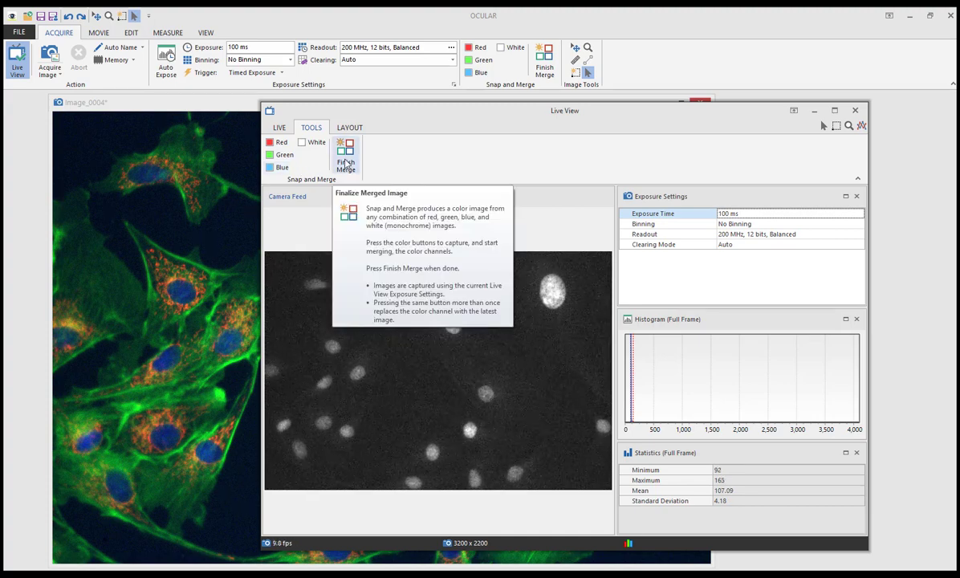
{"action": "left_click", "coordinate": [345, 164]}
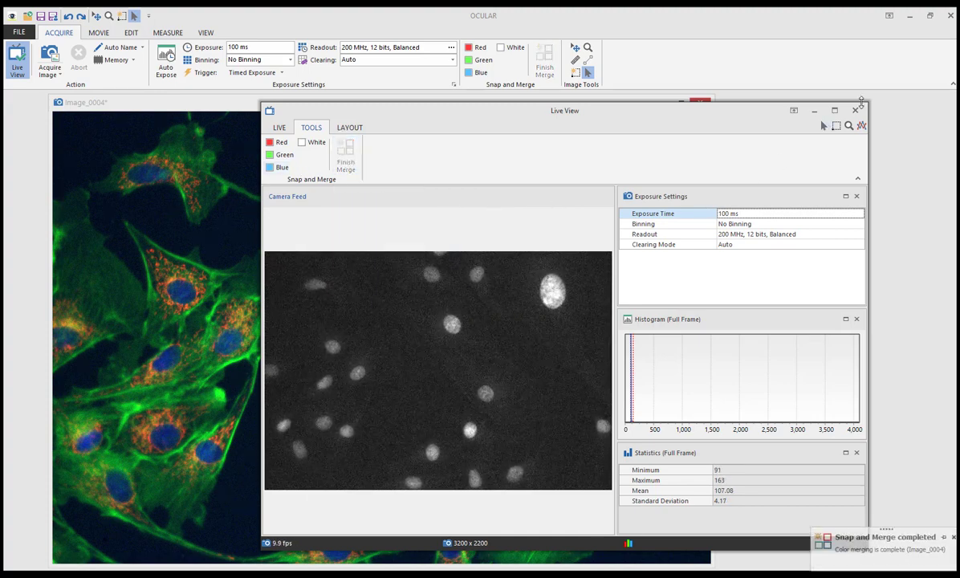
{"action": "left_click", "coordinate": [856, 110]}
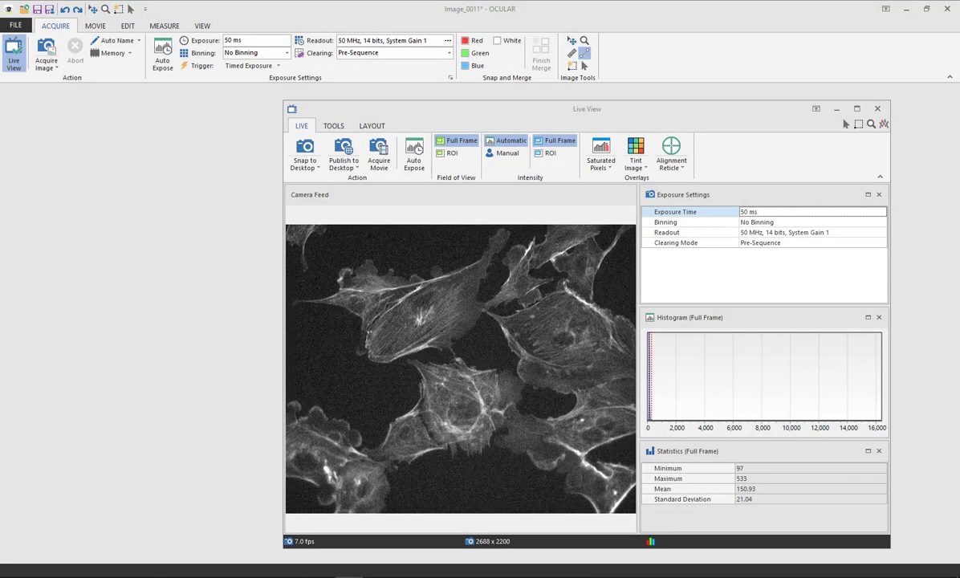
Step: Examine the available capture methods and trigger options for movie acquisition without changing either setting
{"action": "left_click", "coordinate": [95, 25]}
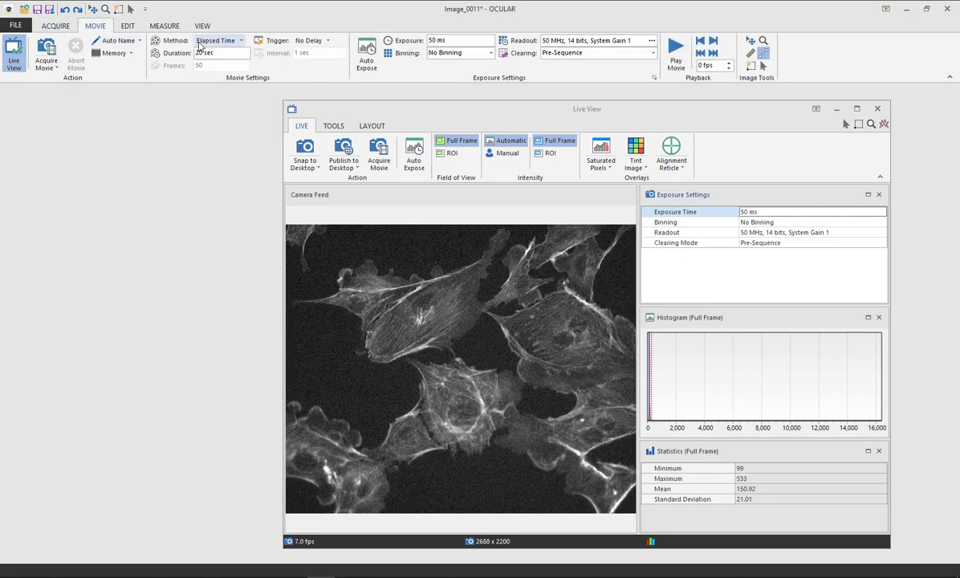
{"action": "left_click", "coordinate": [215, 41]}
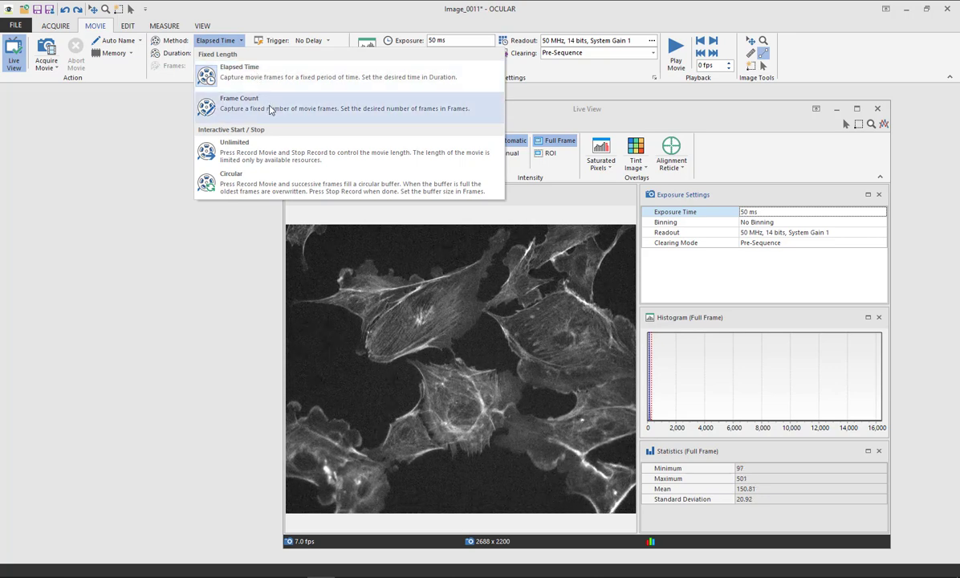
{"action": "left_click", "coordinate": [113, 148]}
{"action": "left_click", "coordinate": [309, 40]}
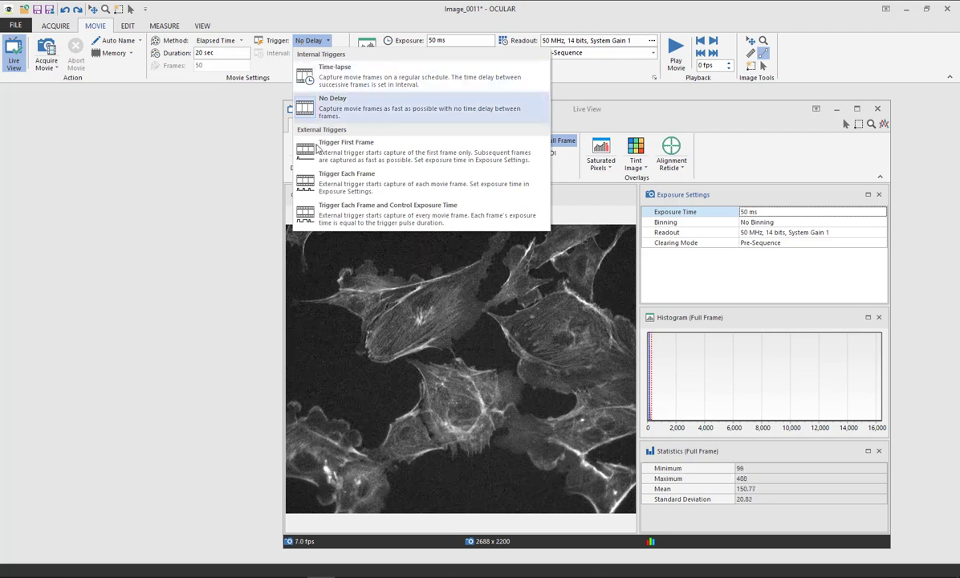
{"action": "left_click", "coordinate": [230, 178]}
Step: Switch to the browser window showing the Ocular Version 2.0 Movie Tour Video on YouTube
{"action": "key", "text": "alt+Tab"}
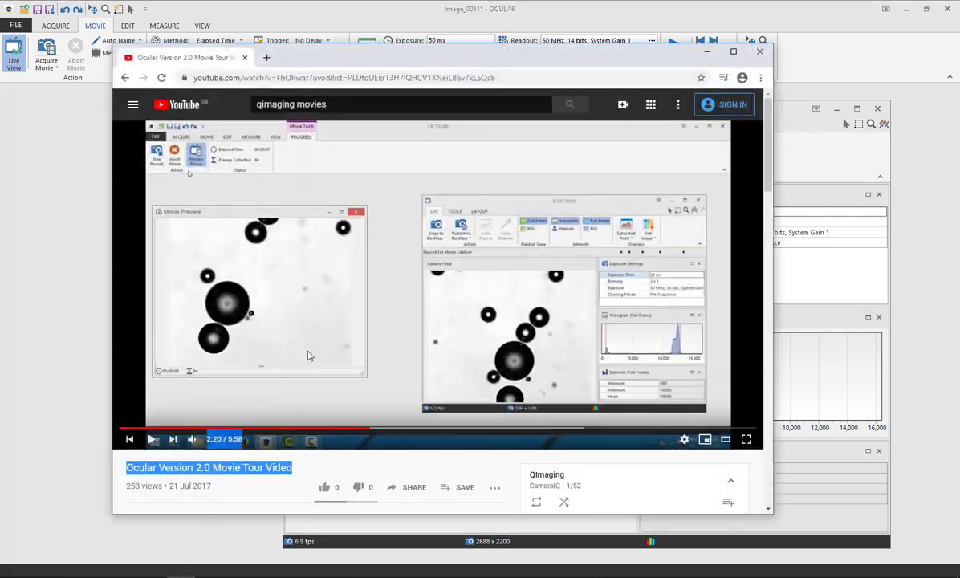
{"action": "left_click", "coordinate": [300, 465]}
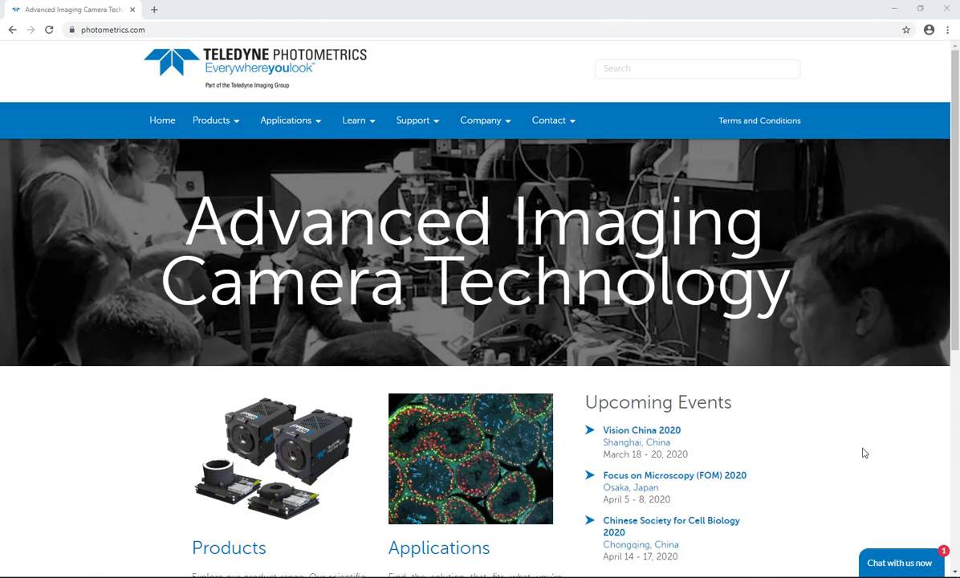
Step: Open the Photometrics website's chat form, and choose a page from the site's Support options
{"action": "left_click", "coordinate": [881, 562]}
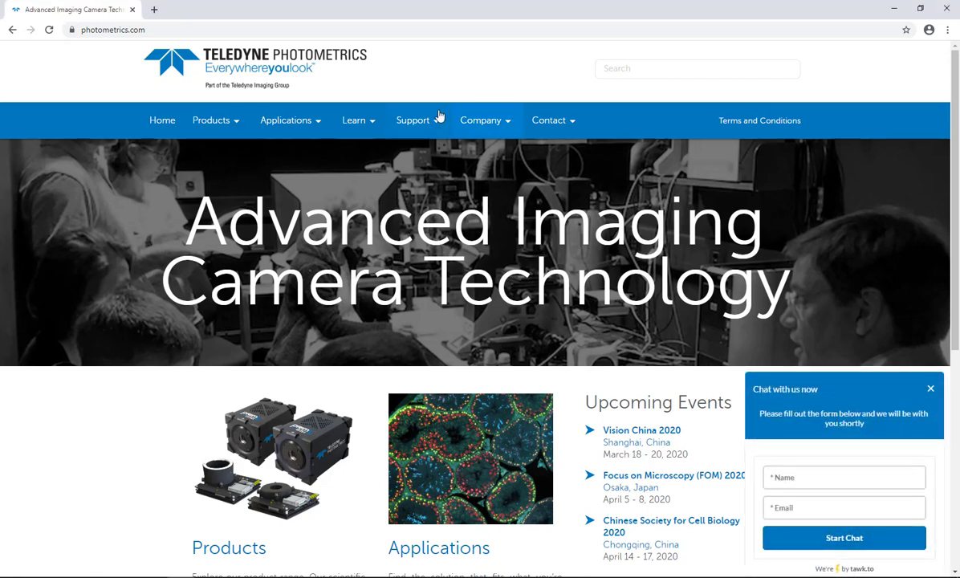
{"action": "mouse_move", "coordinate": [428, 120]}
{"action": "left_click", "coordinate": [458, 190]}
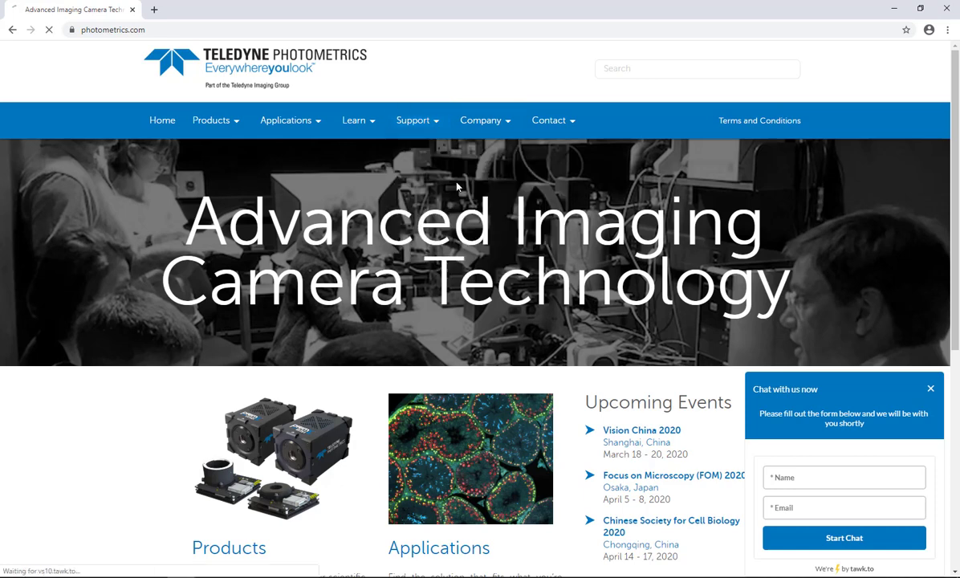